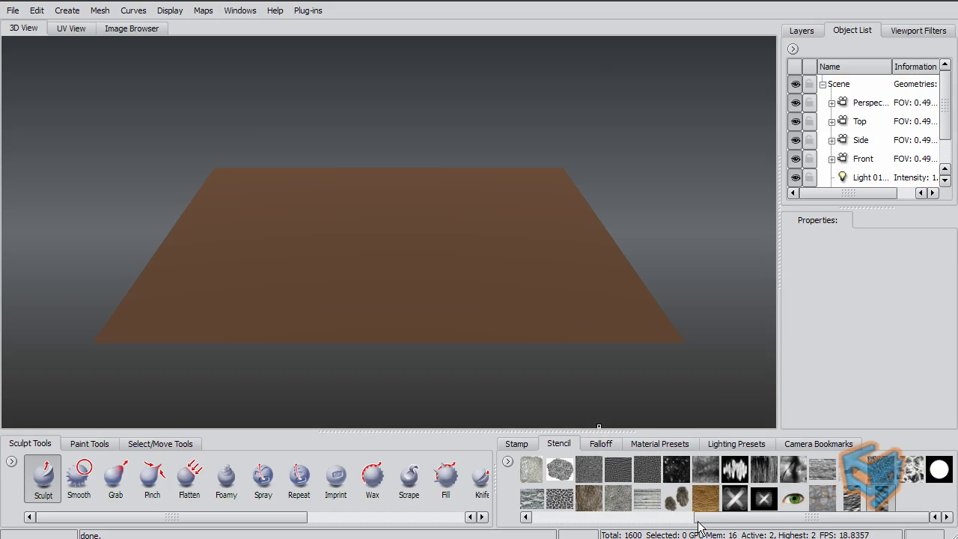
# - Subdivide the plane up to level 6
pyautogui.moveTo(729, 522); pyautogui.dragTo(567, 521)
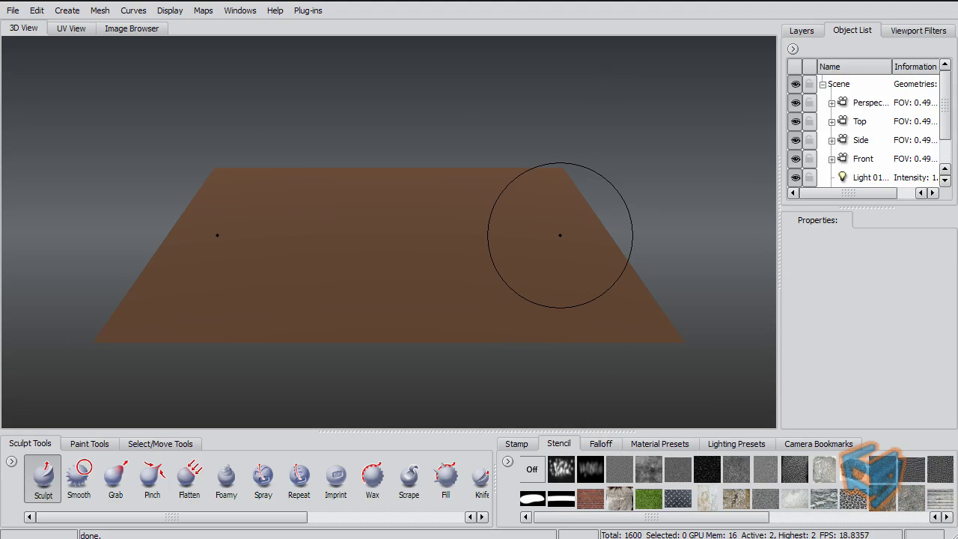
pyautogui.keyDown('alt'); pyautogui.moveTo(473, 230); pyautogui.dragTo(464, 251); pyautogui.keyUp('alt')
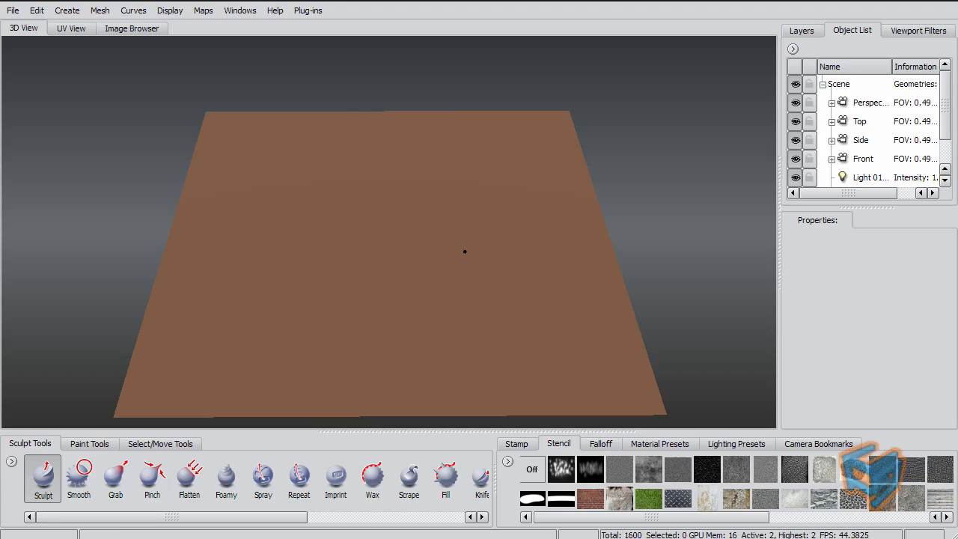
pyautogui.hotkey('shift', 'd')
pyautogui.hotkey('shift', 'd')
pyautogui.hotkey('shift', 'd')
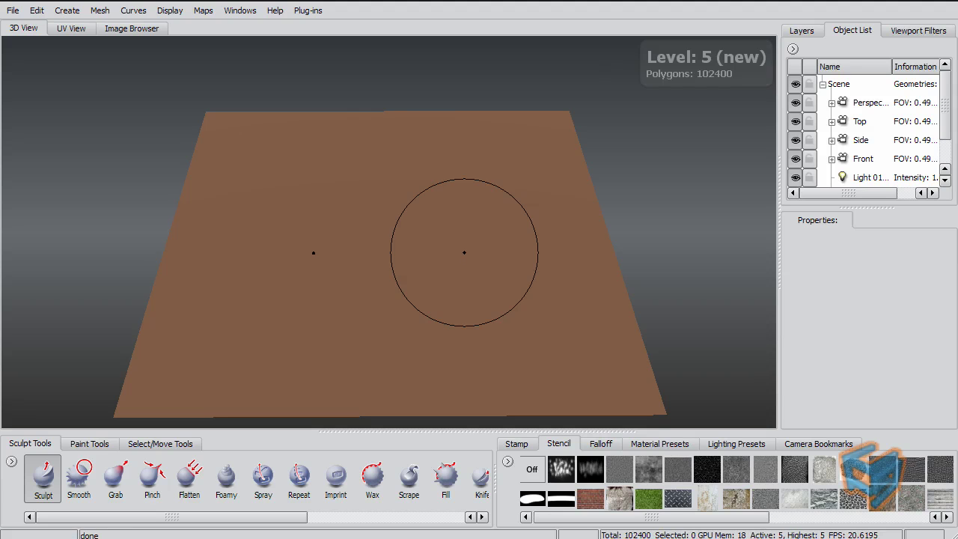
pyautogui.keyDown('alt'); pyautogui.moveTo(482, 251); pyautogui.dragTo(481, 236, button='middle'); pyautogui.keyUp('alt')
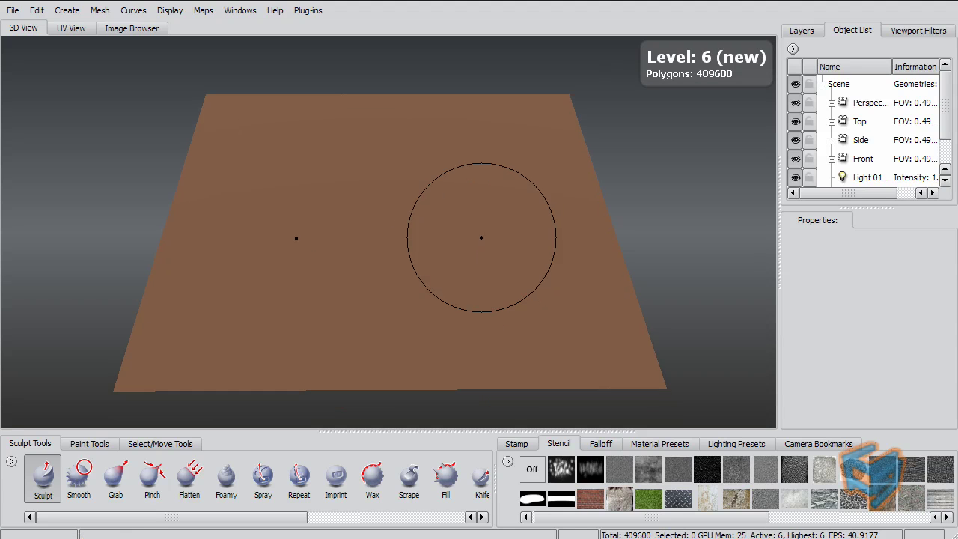
# - Try a mirrored sculpt stroke down the plane and undo it
pyautogui.keyDown('alt'); pyautogui.moveTo(395, 277); pyautogui.dragTo(400, 281); pyautogui.keyUp('alt')
pyautogui.moveTo(509, 157)
pyautogui.mouseDown()
pyautogui.moveTo(519, 199)
pyautogui.moveTo(486, 299)
pyautogui.mouseUp()
pyautogui.hotkey('ctrl', 'z')
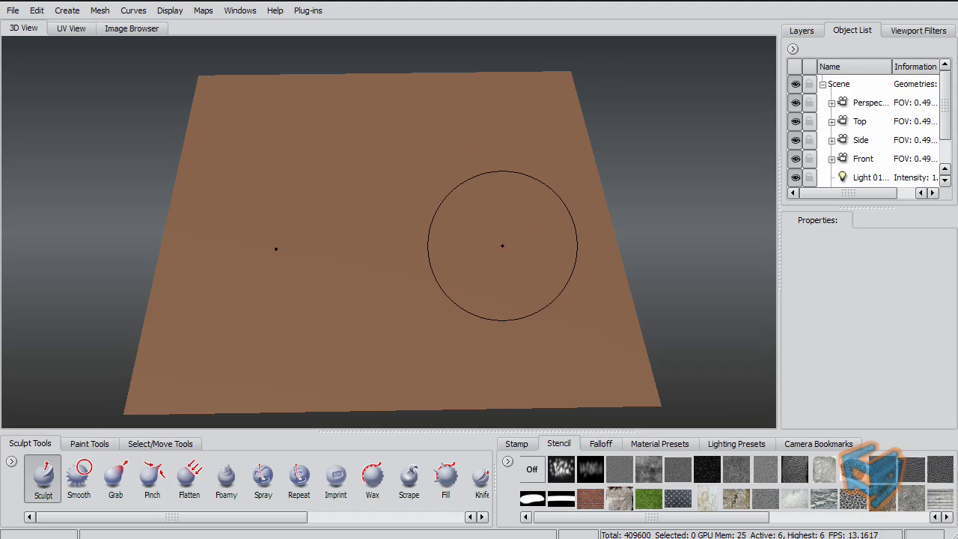
# - Place the crazy_DS.jpg stencil over the right half of the plane and sculpt its relief with mirrored strokes
pyautogui.moveTo(566, 524); pyautogui.dragTo(728, 524)
pyautogui.click(882, 500)
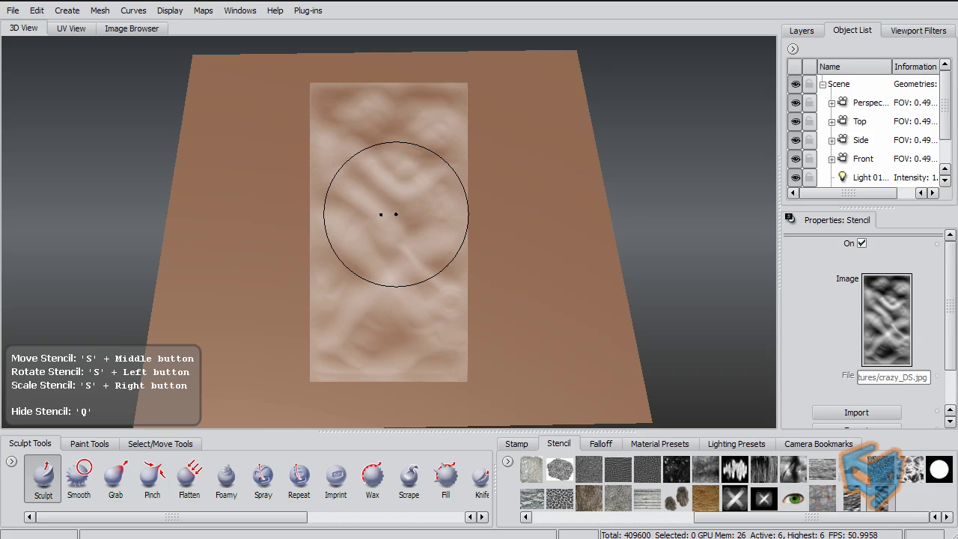
pyautogui.moveTo(391, 196); pyautogui.dragTo(498, 184, button='middle')
pyautogui.moveTo(499, 184); pyautogui.dragTo(482, 144)
pyautogui.moveTo(544, 111)
pyautogui.mouseDown()
pyautogui.moveTo(522, 98)
pyautogui.moveTo(466, 98)
pyautogui.moveTo(432, 115)
pyautogui.moveTo(434, 193)
pyautogui.moveTo(541, 139)
pyautogui.moveTo(548, 212)
pyautogui.moveTo(483, 243)
pyautogui.moveTo(494, 359)
pyautogui.moveTo(562, 332)
pyautogui.moveTo(561, 191)
pyautogui.mouseUp()
pyautogui.moveTo(558, 83); pyautogui.dragTo(560, 72)
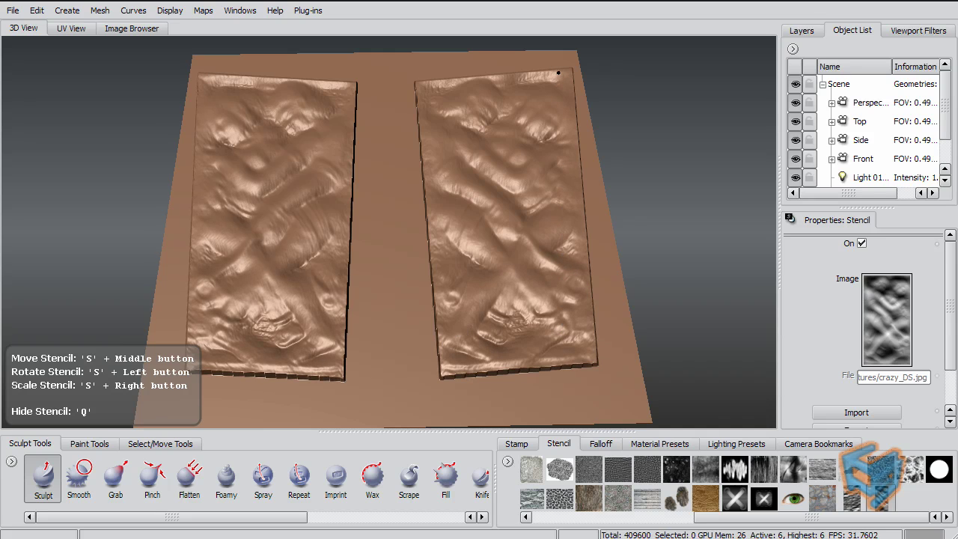
pyautogui.keyDown('alt'); pyautogui.moveTo(560, 165); pyautogui.dragTo(516, 199); pyautogui.keyUp('alt')
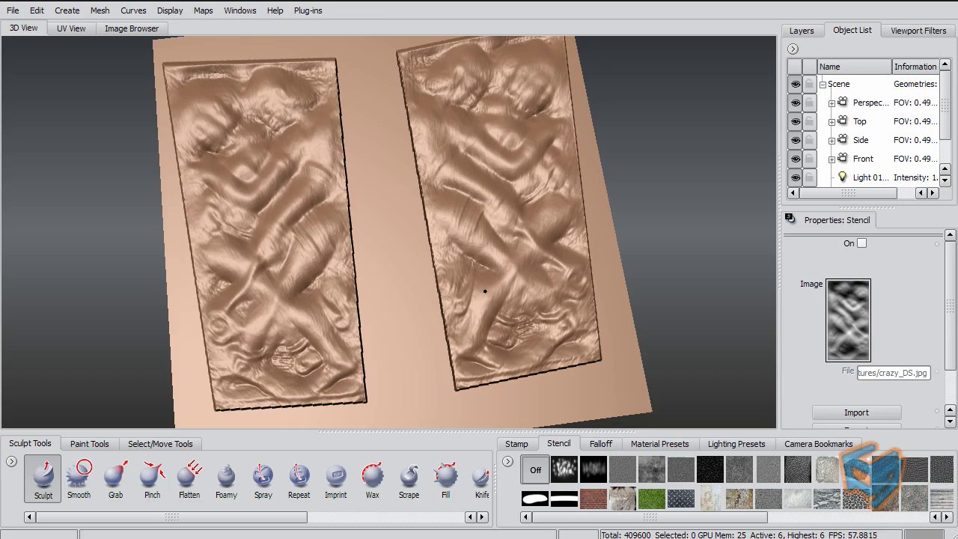
# - Load the CB_bricks_DISP.jpg stencil and scale and rotate it to cover the upper right quarter of the plane
pyautogui.moveTo(382, 210)
pyautogui.keyDown('alt'); pyautogui.mouseDown()
pyautogui.moveTo(372, 222)
pyautogui.moveTo(381, 233)
pyautogui.mouseUp(); pyautogui.keyUp('alt')
pyautogui.keyDown('alt'); pyautogui.moveTo(407, 198); pyautogui.dragTo(406, 201, button='middle'); pyautogui.keyUp('alt')
pyautogui.keyDown('alt'); pyautogui.moveTo(403, 201); pyautogui.dragTo(409, 202, button='right'); pyautogui.keyUp('alt')
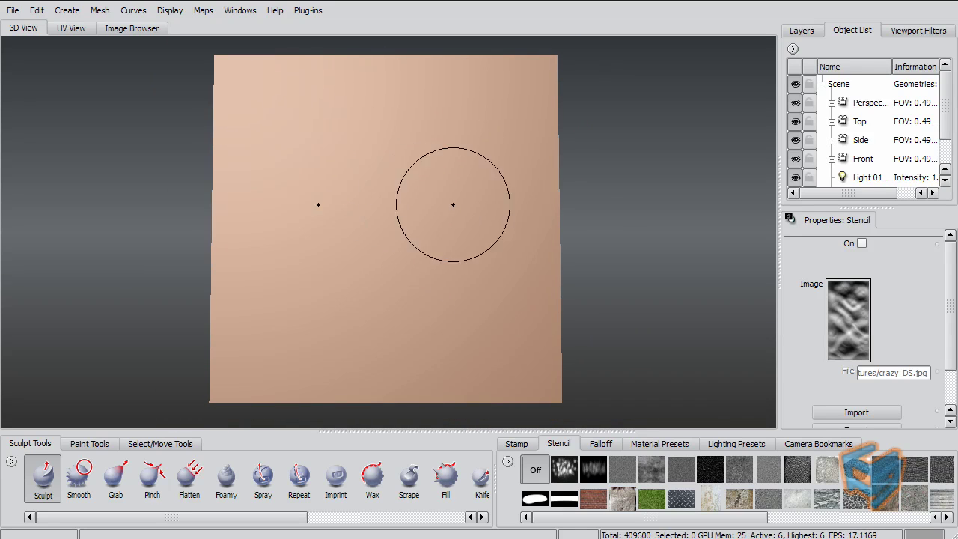
pyautogui.moveTo(762, 516); pyautogui.dragTo(910, 511)
pyautogui.click(922, 518)
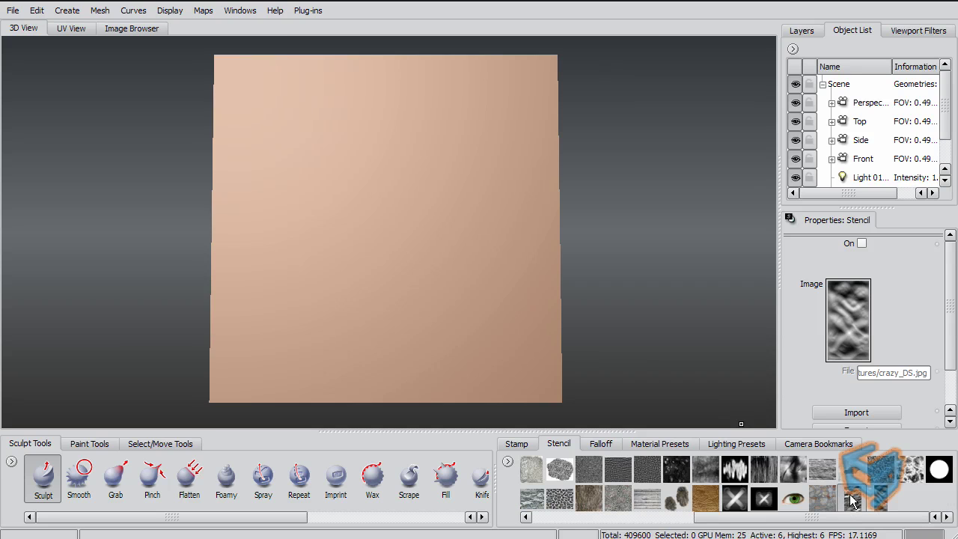
pyautogui.click(851, 498)
pyautogui.moveTo(548, 200); pyautogui.dragTo(537, 199, button='middle')
pyautogui.moveTo(536, 199); pyautogui.dragTo(483, 229, button='right')
pyautogui.moveTo(483, 228)
pyautogui.mouseDown()
pyautogui.moveTo(476, 246)
pyautogui.moveTo(480, 225)
pyautogui.mouseUp()
pyautogui.moveTo(479, 224); pyautogui.dragTo(473, 167, button='right')
# - Select the Perspective camera's stencil and align the bricks with the plane's upper right corner
pyautogui.click(884, 105)
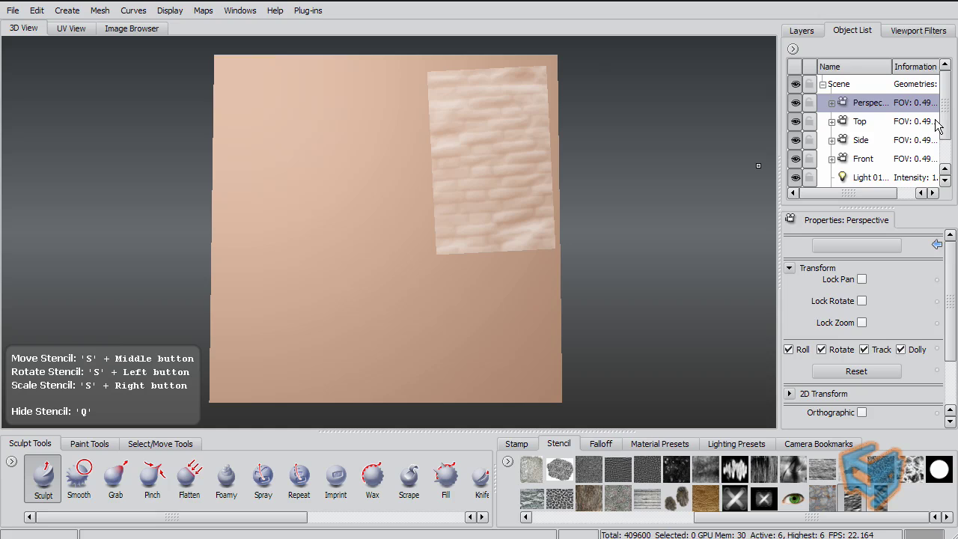
pyautogui.click(832, 103)
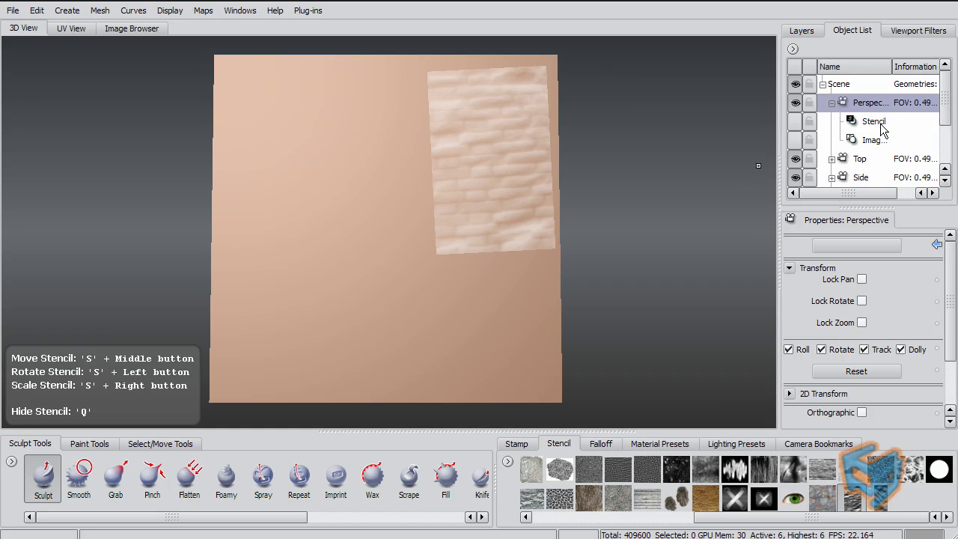
pyautogui.click(881, 125)
pyautogui.moveTo(511, 155); pyautogui.dragTo(513, 147, button='middle')
pyautogui.moveTo(514, 177)
pyautogui.mouseDown()
pyautogui.moveTo(503, 176)
pyautogui.moveTo(519, 176)
pyautogui.mouseUp()
# - Turn on Use Tiles for the brick stencil and sculpt at the plane's upper right corner
pyautogui.scroll(-2, 868, 403)
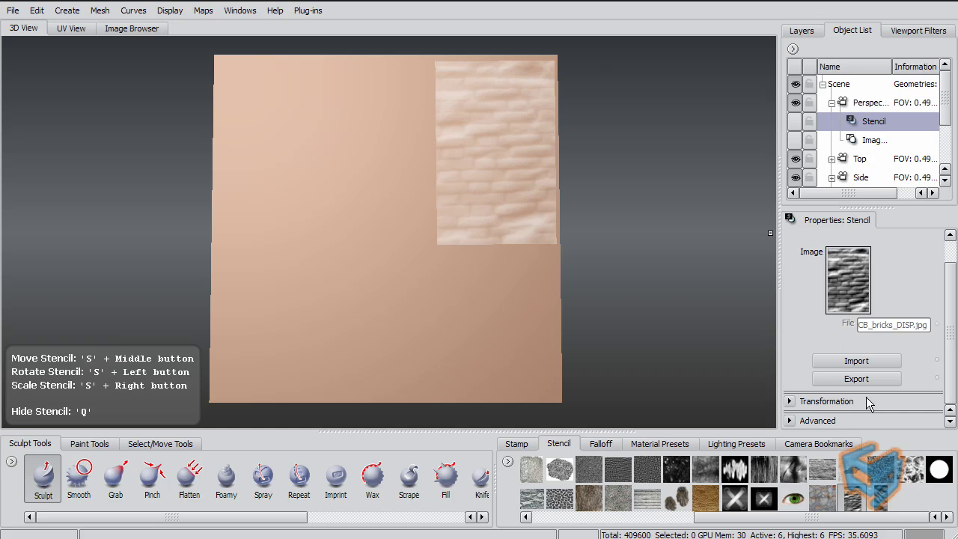
pyautogui.click(790, 421)
pyautogui.moveTo(953, 322); pyautogui.dragTo(953, 388)
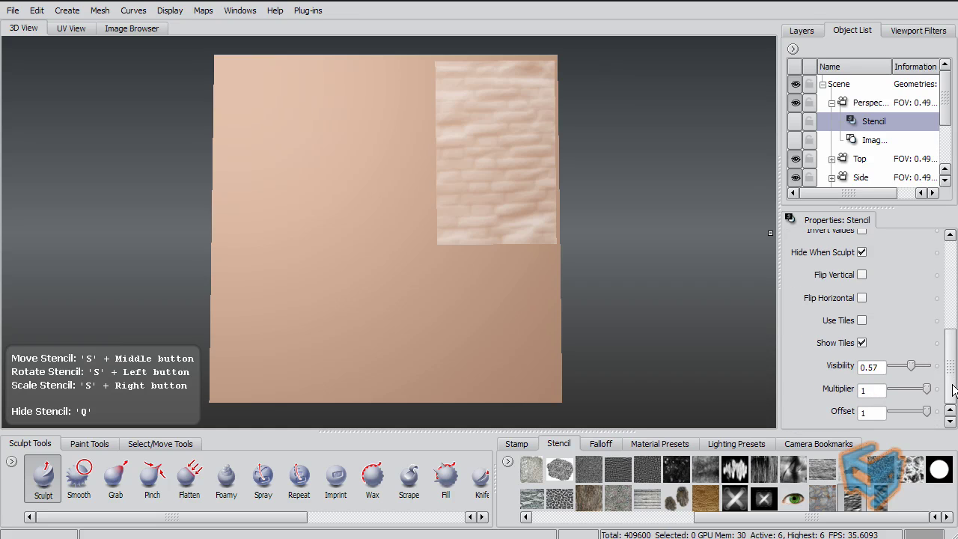
pyautogui.click(861, 320)
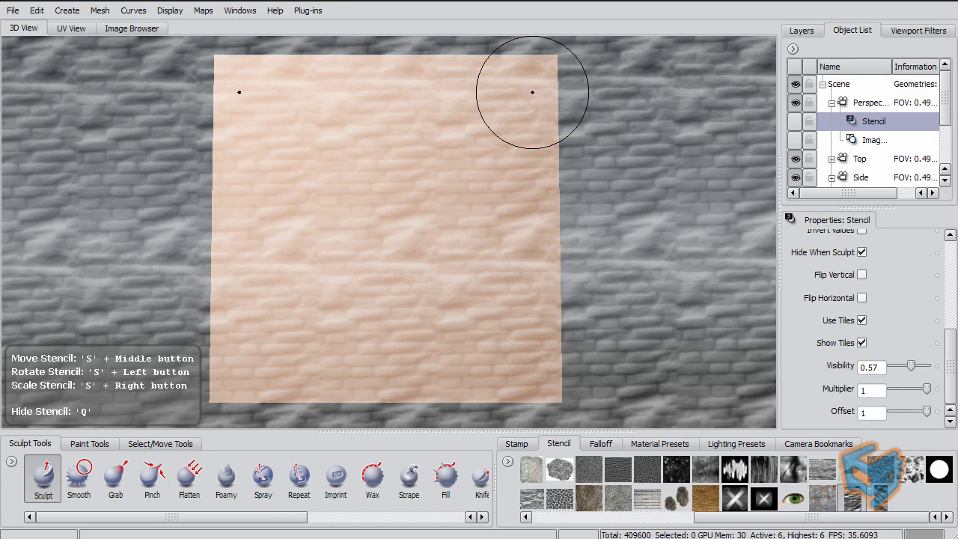
pyautogui.moveTo(535, 70)
pyautogui.mouseDown()
pyautogui.moveTo(419, 86)
pyautogui.moveTo(524, 157)
pyautogui.moveTo(449, 195)
pyautogui.moveTo(420, 232)
pyautogui.moveTo(497, 251)
pyautogui.moveTo(419, 269)
pyautogui.moveTo(476, 389)
pyautogui.moveTo(550, 318)
pyautogui.moveTo(553, 79)
pyautogui.mouseUp()
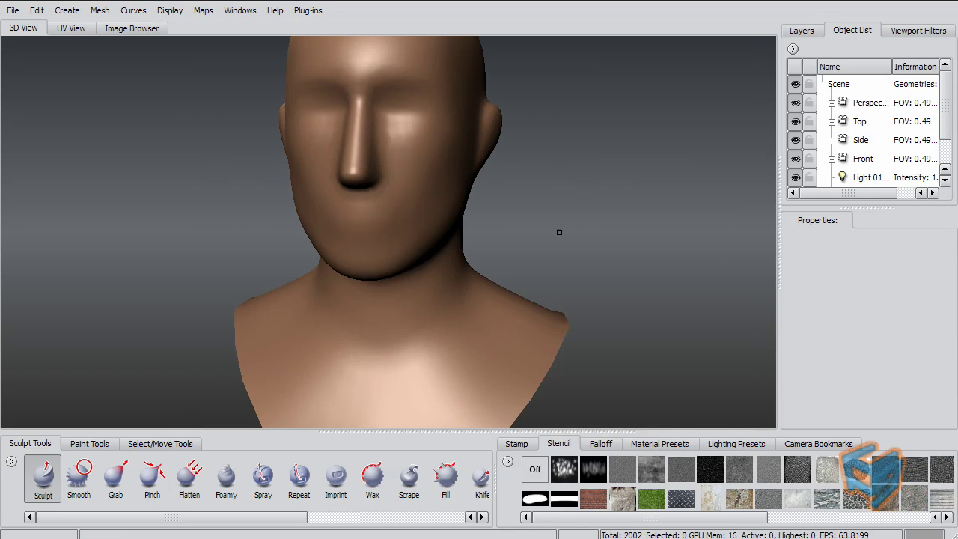
# - Load the eye.png stencil over the bust and switch to the Projection paint brush
pyautogui.keyDown('alt'); pyautogui.moveTo(551, 246); pyautogui.dragTo(599, 315, button='right'); pyautogui.keyUp('alt')
pyautogui.moveTo(689, 518); pyautogui.dragTo(844, 518)
pyautogui.click(805, 498)
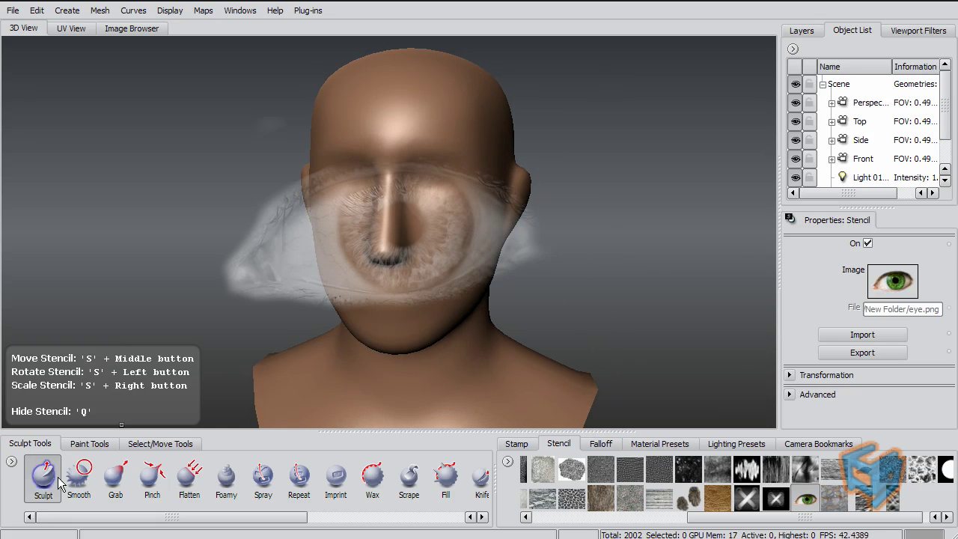
pyautogui.click(89, 443)
pyautogui.click(80, 478)
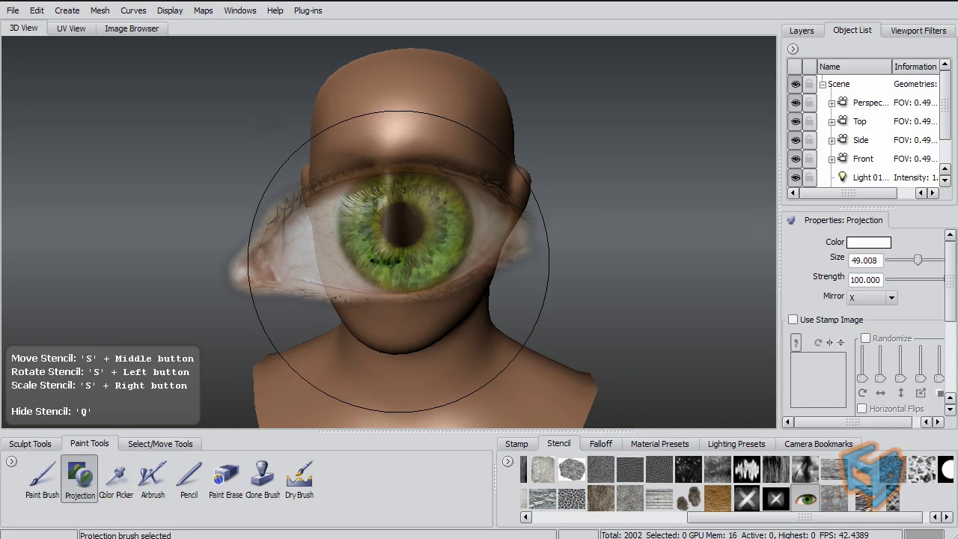
# - Scale the eye stencil onto the bust's eye socket and project it with a mirrored brush of size 12.431
pyautogui.moveTo(398, 261); pyautogui.dragTo(329, 262, button='right')
pyautogui.keyDown('alt'); pyautogui.moveTo(398, 262); pyautogui.dragTo(432, 254, button='middle'); pyautogui.keyUp('alt')
pyautogui.moveTo(359, 240); pyautogui.dragTo(436, 216, button='middle')
pyautogui.moveTo(436, 216); pyautogui.dragTo(375, 217, button='right')
pyautogui.moveTo(514, 183); pyautogui.dragTo(463, 182, button='right')
pyautogui.moveTo(482, 183); pyautogui.dragTo(487, 186, button='middle')
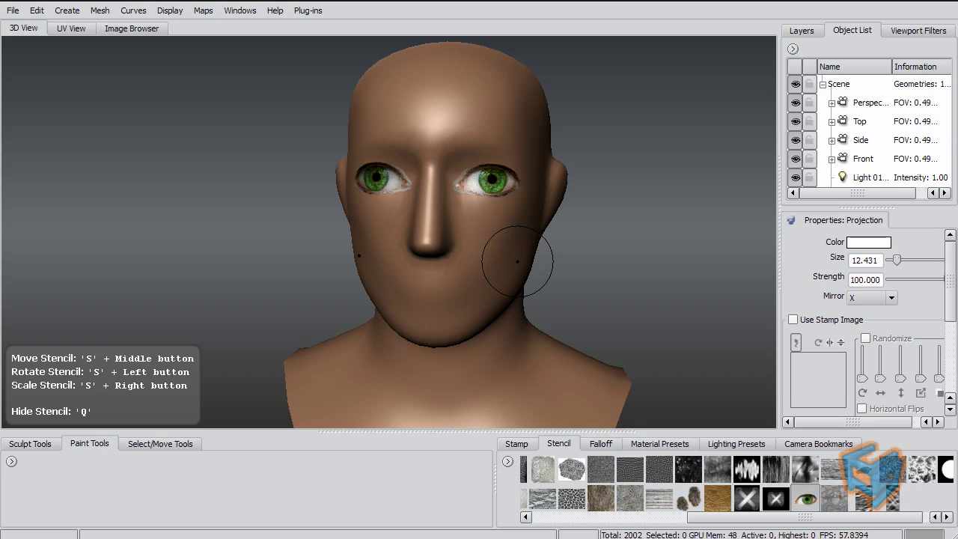
# - Load the rgba_barkEyes.png stencil and project its bark texture over the bust's face from forehead to chin
pyautogui.click(692, 500)
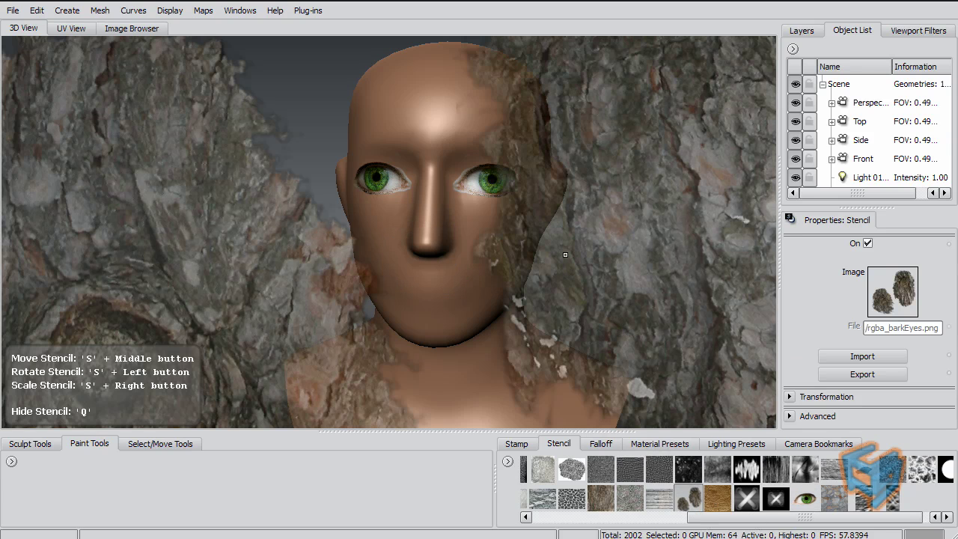
pyautogui.keyDown('alt'); pyautogui.moveTo(541, 213); pyautogui.dragTo(479, 209); pyautogui.keyUp('alt')
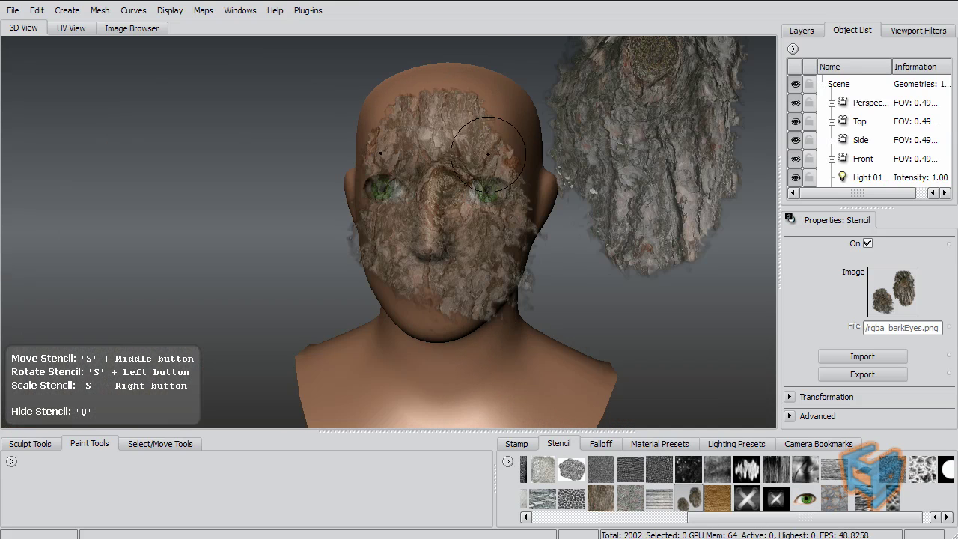
pyautogui.moveTo(495, 140); pyautogui.dragTo(468, 118)
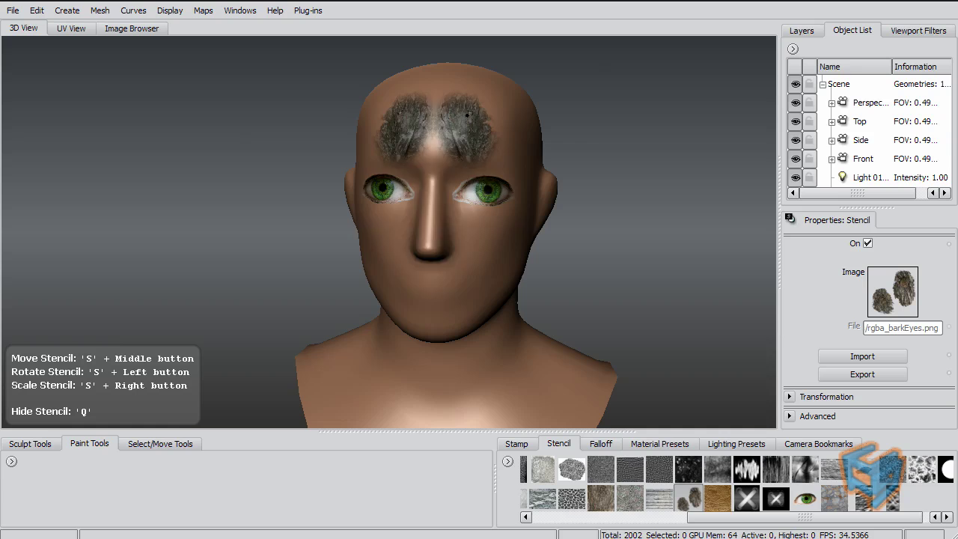
pyautogui.moveTo(511, 161)
pyautogui.mouseDown()
pyautogui.moveTo(500, 125)
pyautogui.moveTo(515, 213)
pyautogui.moveTo(471, 310)
pyautogui.moveTo(446, 307)
pyautogui.mouseUp()
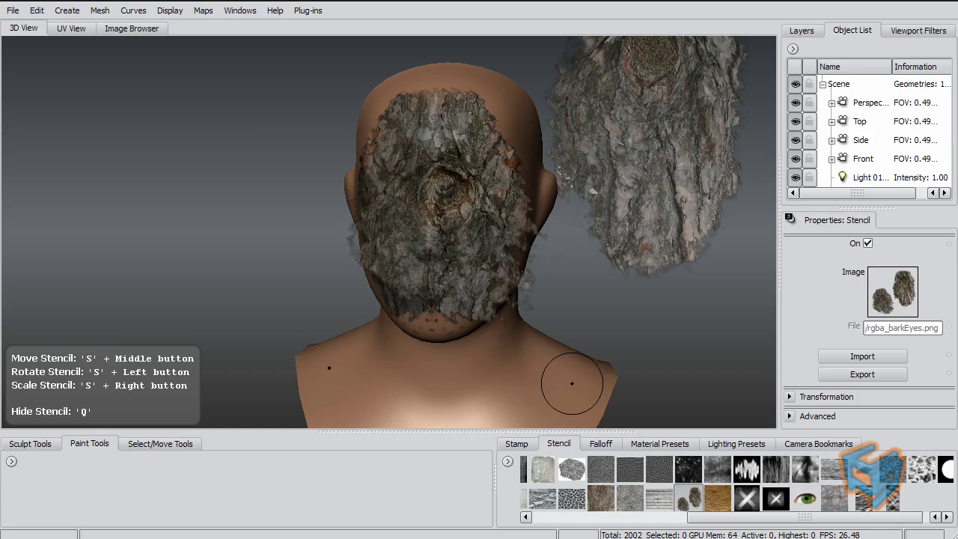
pyautogui.keyDown('alt'); pyautogui.moveTo(517, 352); pyautogui.dragTo(509, 349); pyautogui.keyUp('alt')
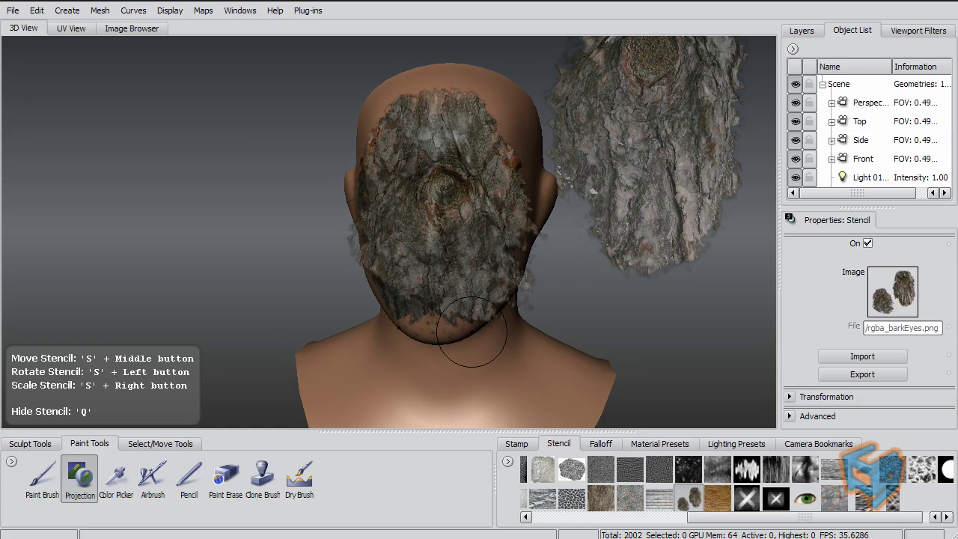
pyautogui.click(29, 445)
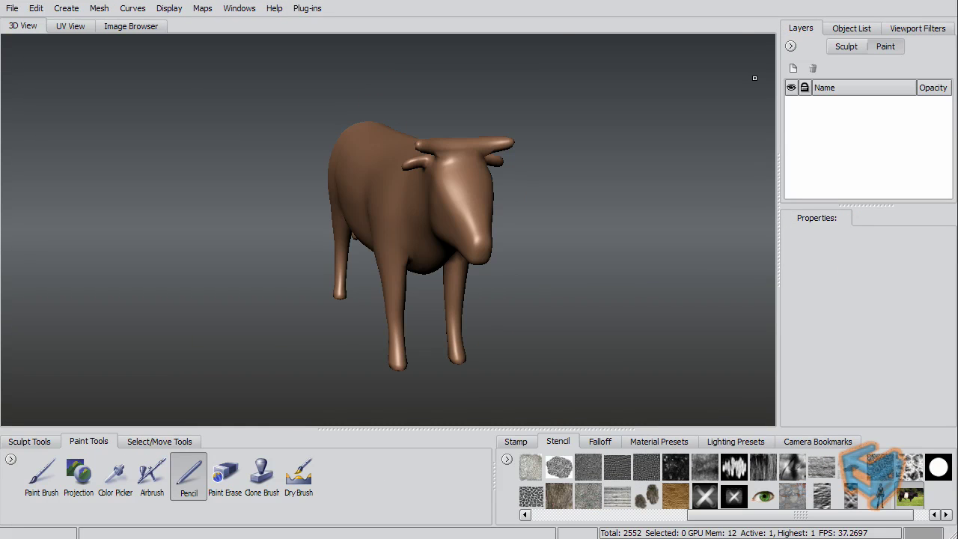
# - Switch to the Projection brush on the cow model and frame the animal in a closer three-quarter view
pyautogui.keyDown('alt'); pyautogui.moveTo(480, 105); pyautogui.dragTo(516, 97); pyautogui.keyUp('alt')
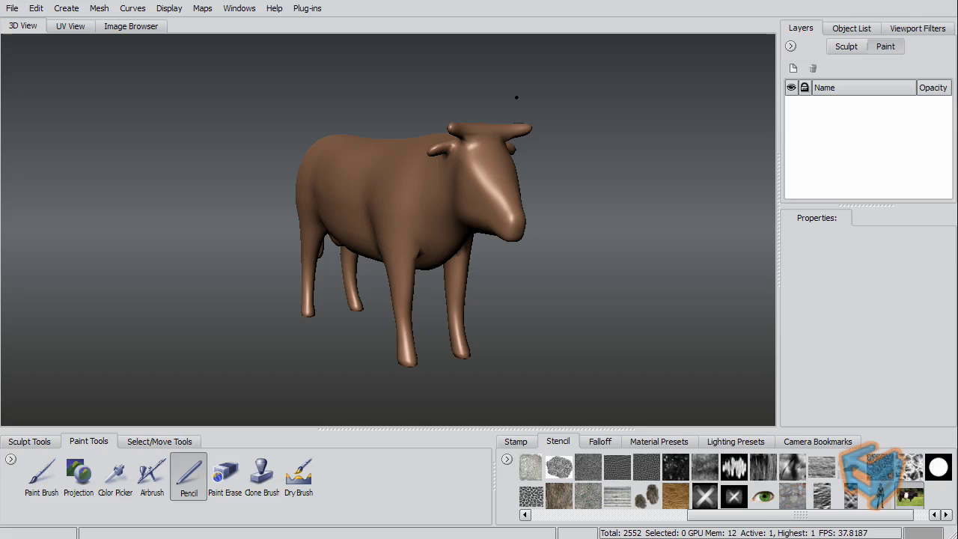
pyautogui.keyDown('alt'); pyautogui.moveTo(516, 96); pyautogui.dragTo(559, 103, button='right'); pyautogui.keyUp('alt')
pyautogui.keyDown('alt'); pyautogui.moveTo(559, 104); pyautogui.dragTo(559, 112, button='middle'); pyautogui.keyUp('alt')
pyautogui.click(79, 473)
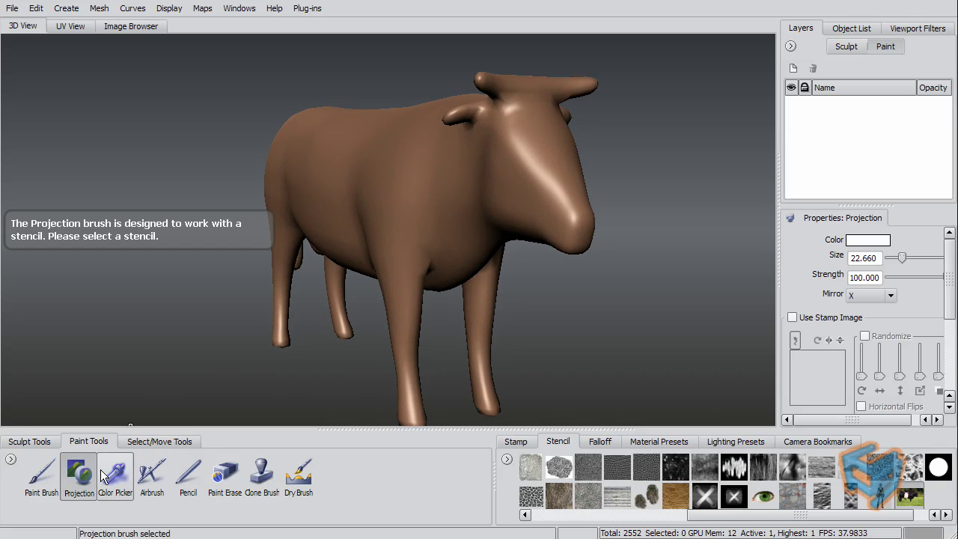
pyautogui.keyDown('alt'); pyautogui.moveTo(501, 139); pyautogui.dragTo(483, 142); pyautogui.keyUp('alt')
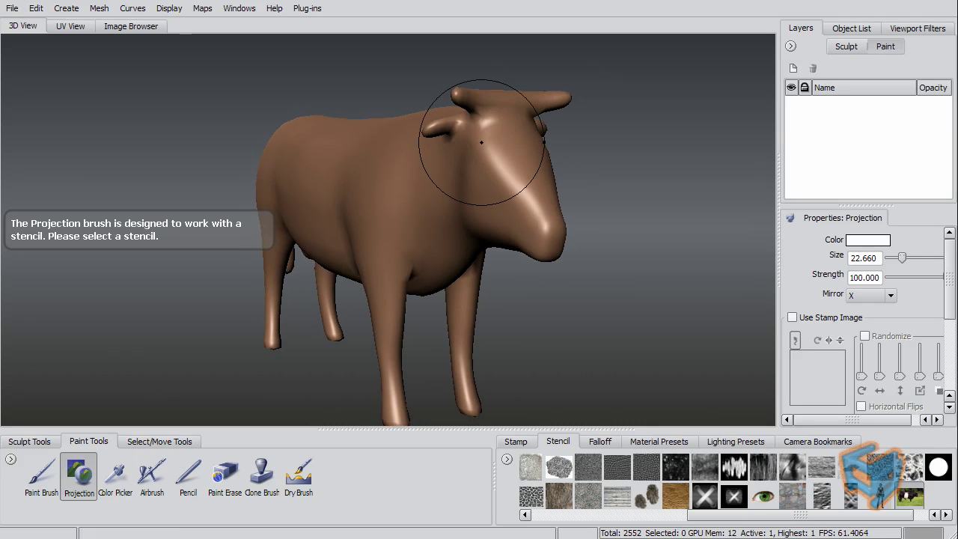
pyautogui.keyDown('alt'); pyautogui.moveTo(421, 154); pyautogui.dragTo(451, 161); pyautogui.keyUp('alt')
pyautogui.keyDown('alt'); pyautogui.moveTo(557, 149); pyautogui.dragTo(511, 147, button='middle'); pyautogui.keyUp('alt')
pyautogui.keyDown('alt'); pyautogui.moveTo(511, 147); pyautogui.dragTo(527, 148, button='right'); pyautogui.keyUp('alt')
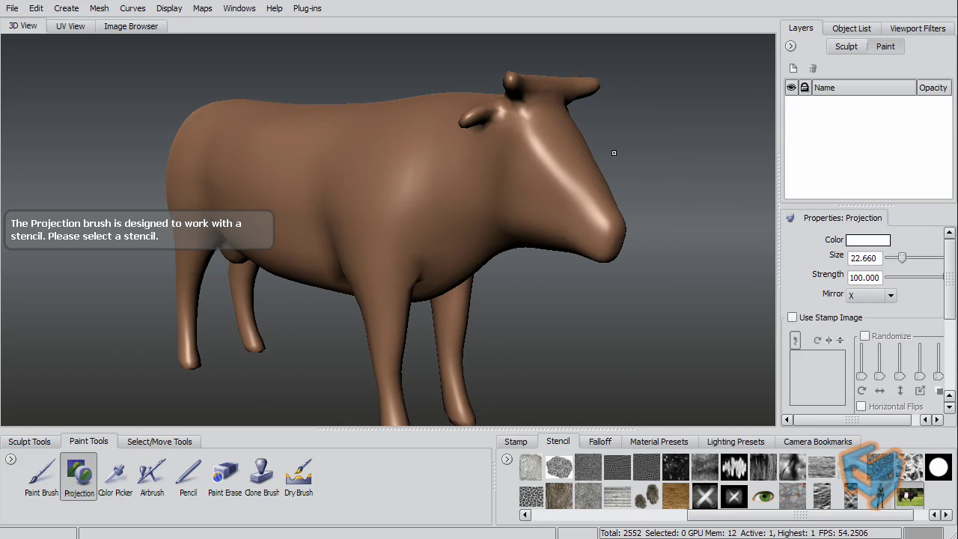
# - Turn on Wireframe and turn off Smooth Shade for the viewport to inspect the cow's polygons
pyautogui.rightClick(652, 151)
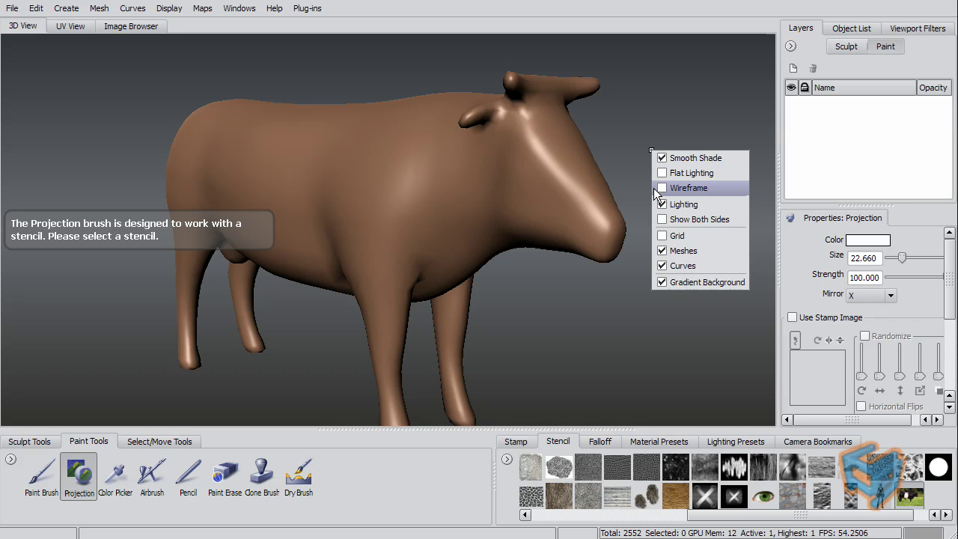
pyautogui.click(657, 188)
pyautogui.rightClick(663, 153)
pyautogui.click(674, 162)
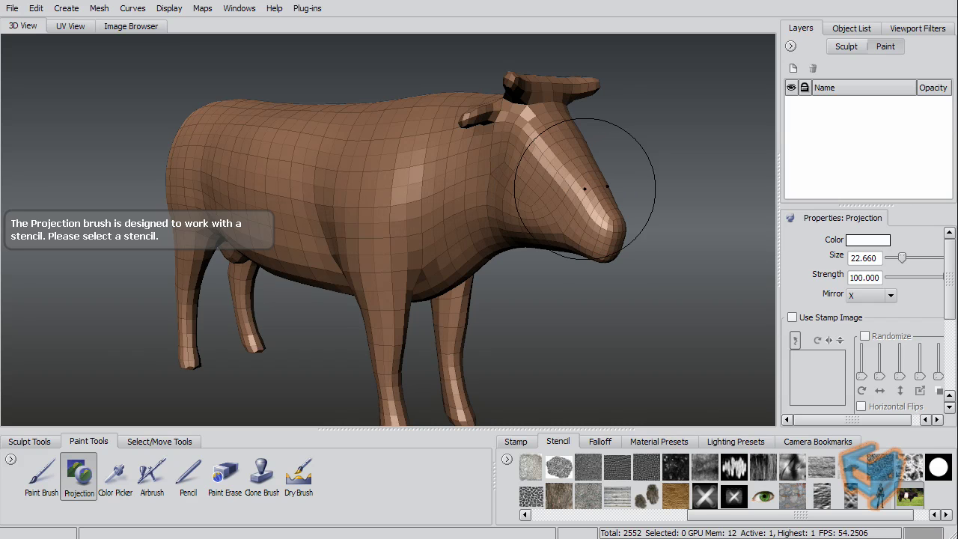
pyautogui.keyDown('alt'); pyautogui.moveTo(512, 180); pyautogui.dragTo(520, 190, button='right'); pyautogui.keyUp('alt')
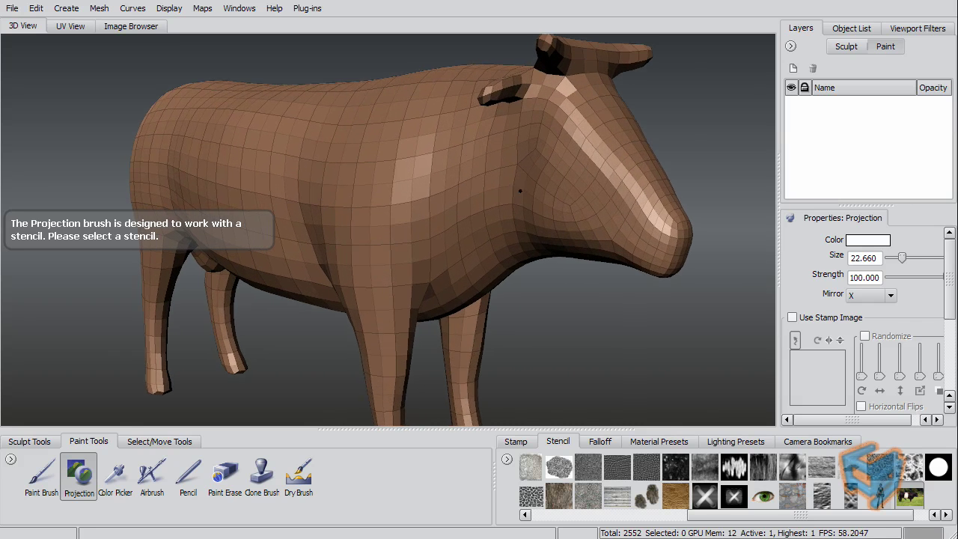
pyautogui.moveTo(466, 178)
pyautogui.keyDown('alt'); pyautogui.mouseDown()
pyautogui.moveTo(511, 178)
pyautogui.moveTo(537, 149)
pyautogui.moveTo(469, 206)
pyautogui.mouseUp(); pyautogui.keyUp('alt')
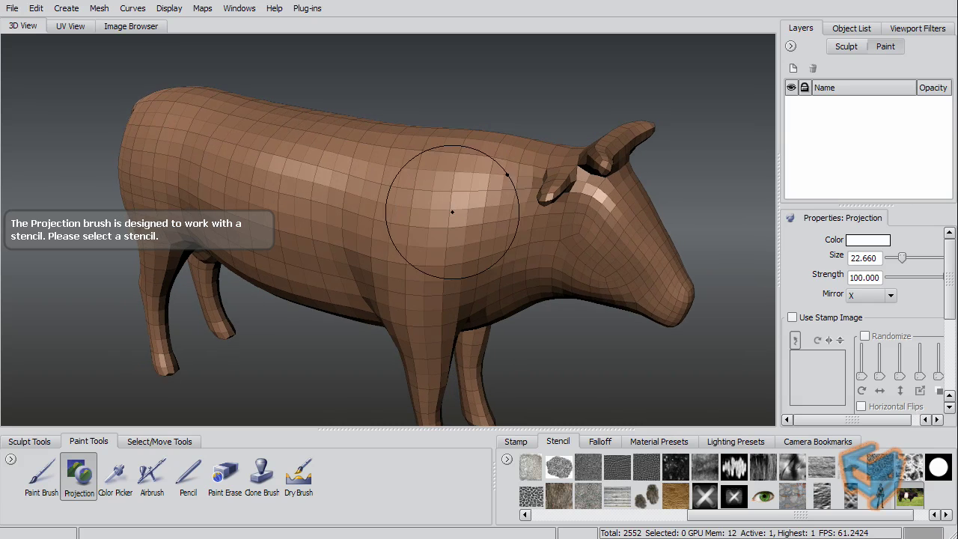
pyautogui.rightClick(603, 115)
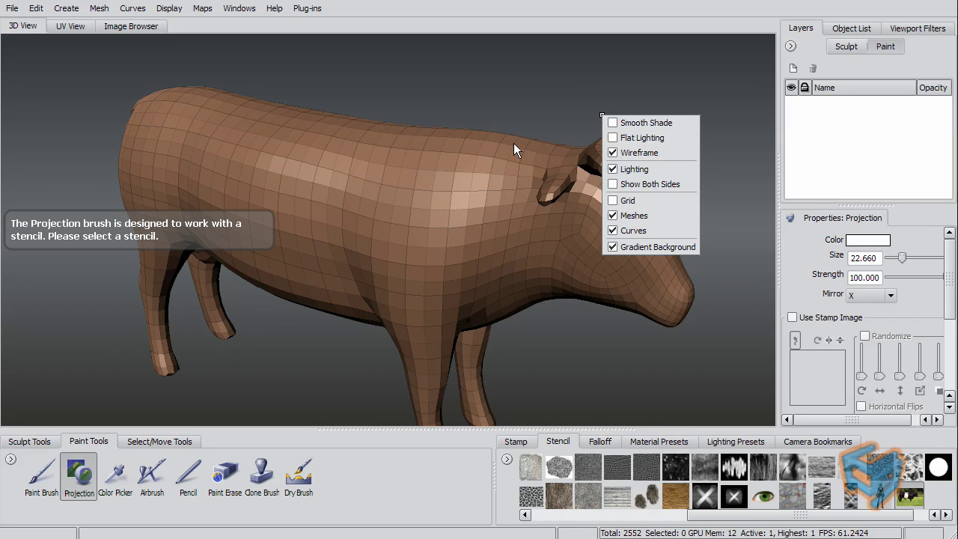
pyautogui.moveTo(514, 146)
pyautogui.keyDown('alt'); pyautogui.mouseDown()
pyautogui.moveTo(537, 128)
pyautogui.moveTo(719, 112)
pyautogui.moveTo(494, 116)
pyautogui.moveTo(534, 105)
pyautogui.moveTo(545, 112)
pyautogui.mouseUp(); pyautogui.keyUp('alt')
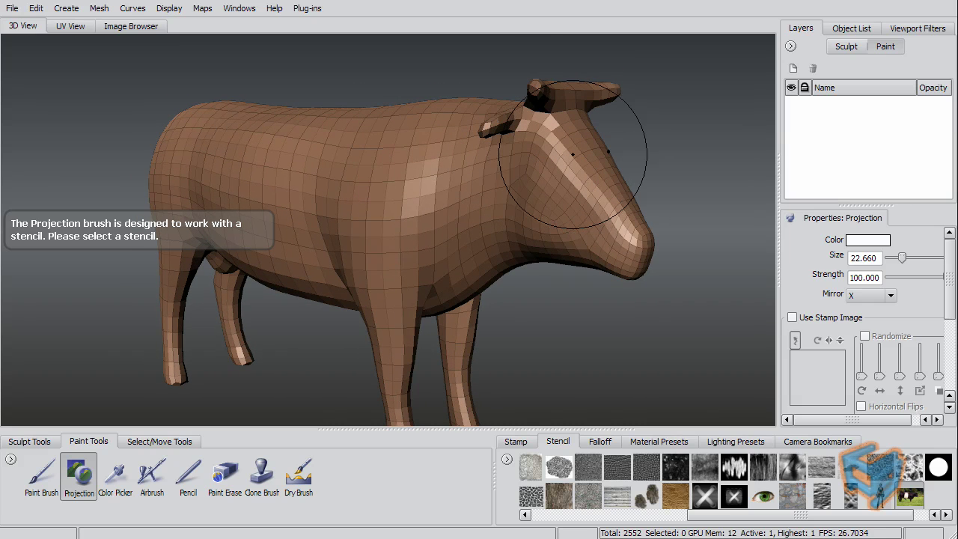
# - Create a 2048 Diffuse paint layer for the cow and project the rgb_grass.jpg stencil onto its shoulder
pyautogui.click(42, 476)
pyautogui.click(614, 185)
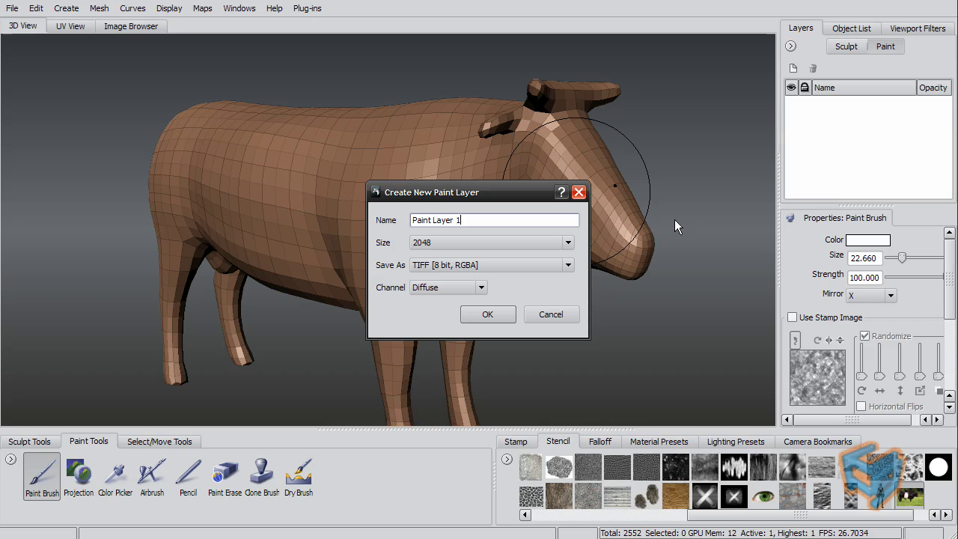
pyautogui.click(487, 315)
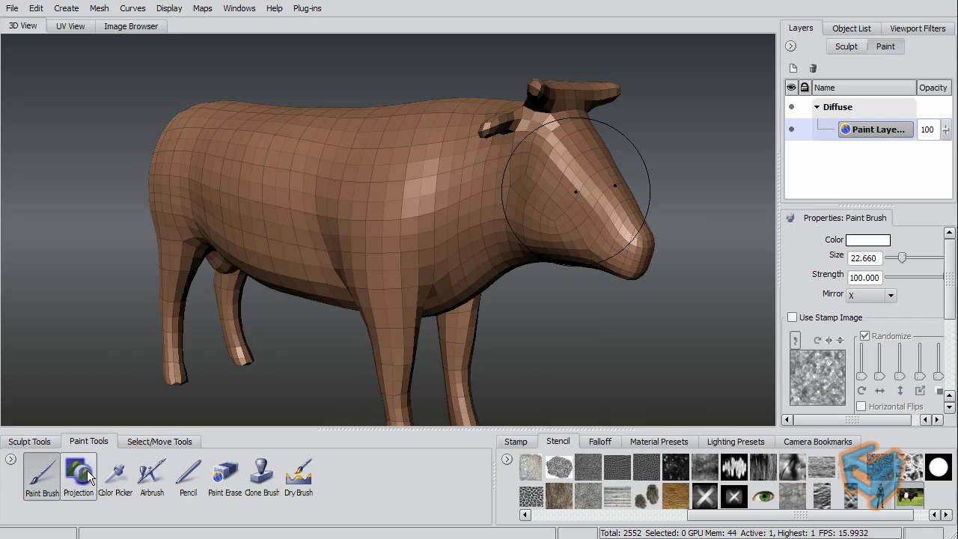
pyautogui.click(79, 475)
pyautogui.click(622, 495)
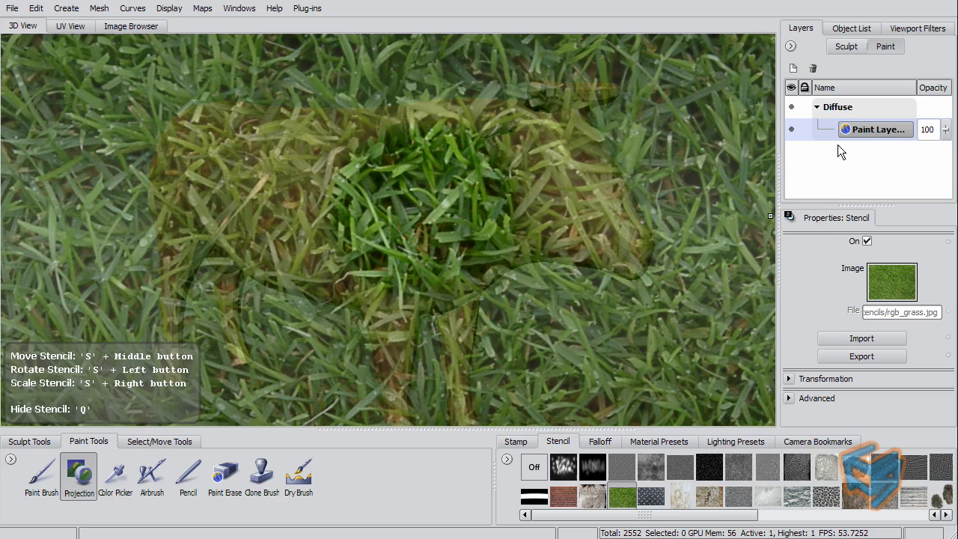
# - Add a second paint layer of size 256, project the grass stencil onto the cow's mid-flank, and turn the stencil off
pyautogui.click(794, 69)
pyautogui.click(491, 242)
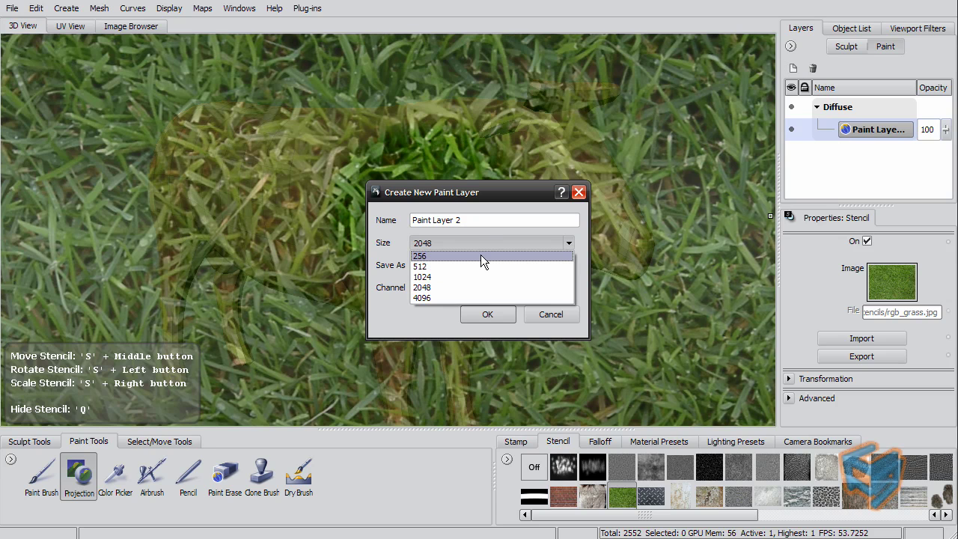
pyautogui.click(483, 256)
pyautogui.click(488, 314)
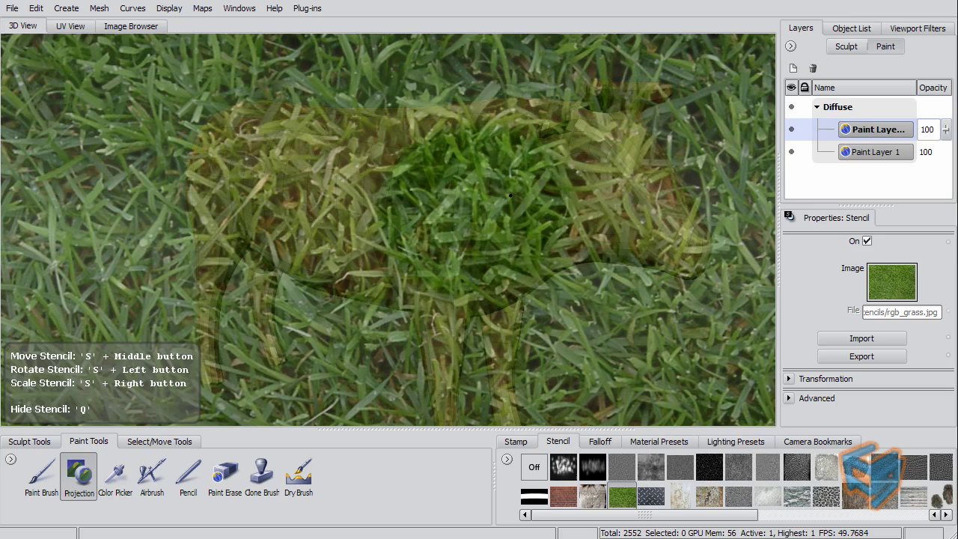
pyautogui.moveTo(350, 194)
pyautogui.mouseDown()
pyautogui.moveTo(373, 229)
pyautogui.moveTo(314, 187)
pyautogui.moveTo(408, 231)
pyautogui.moveTo(292, 197)
pyautogui.moveTo(397, 201)
pyautogui.mouseUp()
pyautogui.click(540, 469)
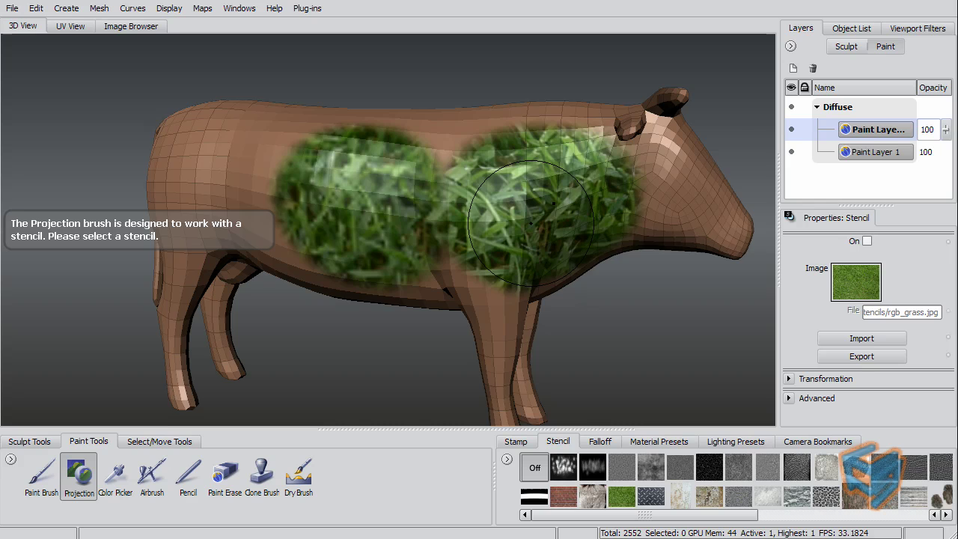
# - Turn off Use Texture Filtering in the Render preferences and compare the pixel resolution of the two grass patches up close
pyautogui.moveTo(550, 200)
pyautogui.keyDown('alt'); pyautogui.mouseDown()
pyautogui.moveTo(468, 265)
pyautogui.moveTo(443, 241)
pyautogui.moveTo(459, 233)
pyautogui.mouseUp(); pyautogui.keyUp('alt')
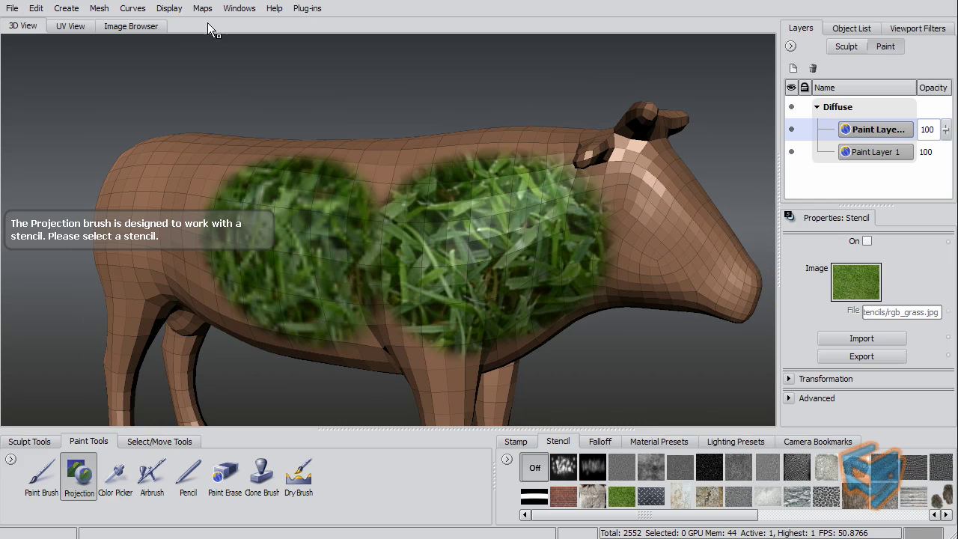
pyautogui.click(231, 8)
pyautogui.click(252, 19)
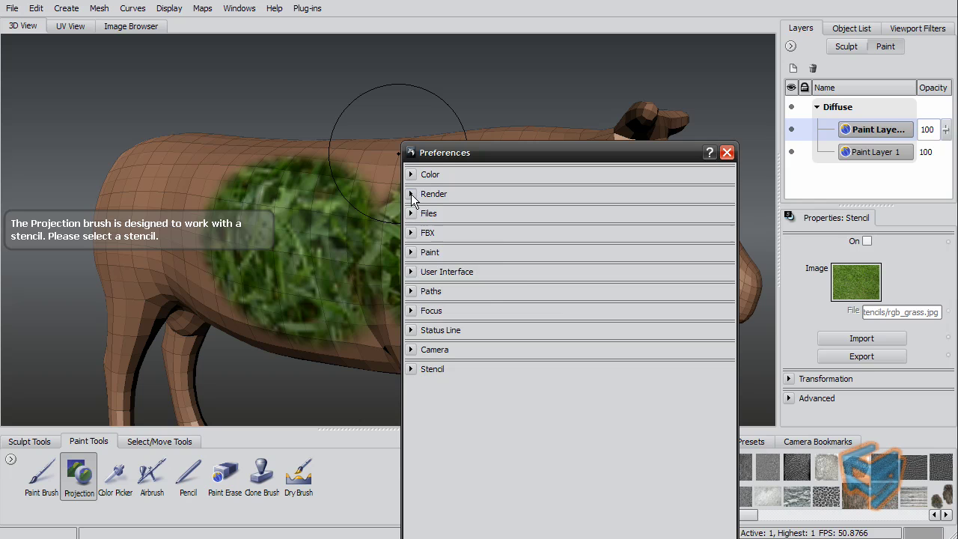
pyautogui.click(411, 194)
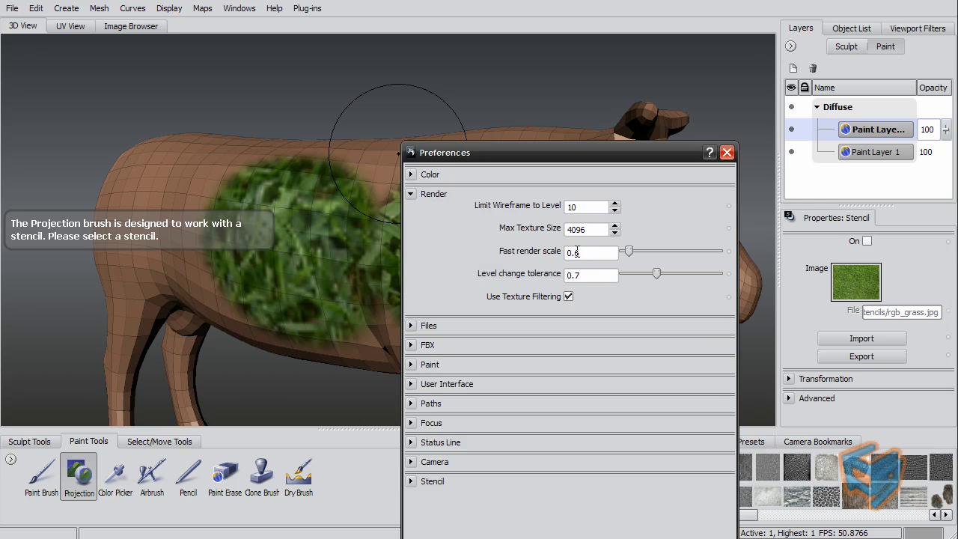
pyautogui.click(569, 297)
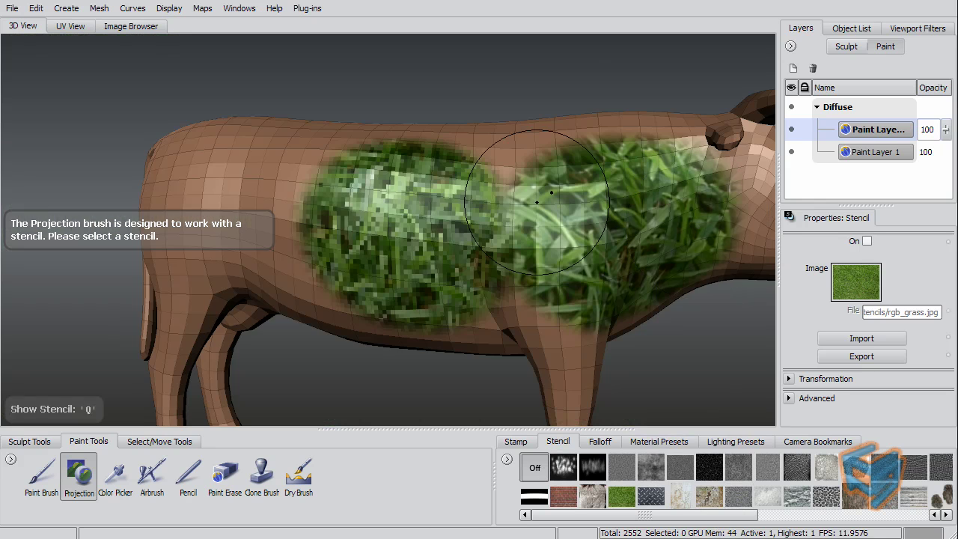
pyautogui.keyDown('alt'); pyautogui.moveTo(524, 218); pyautogui.dragTo(434, 216, button='middle'); pyautogui.keyUp('alt')
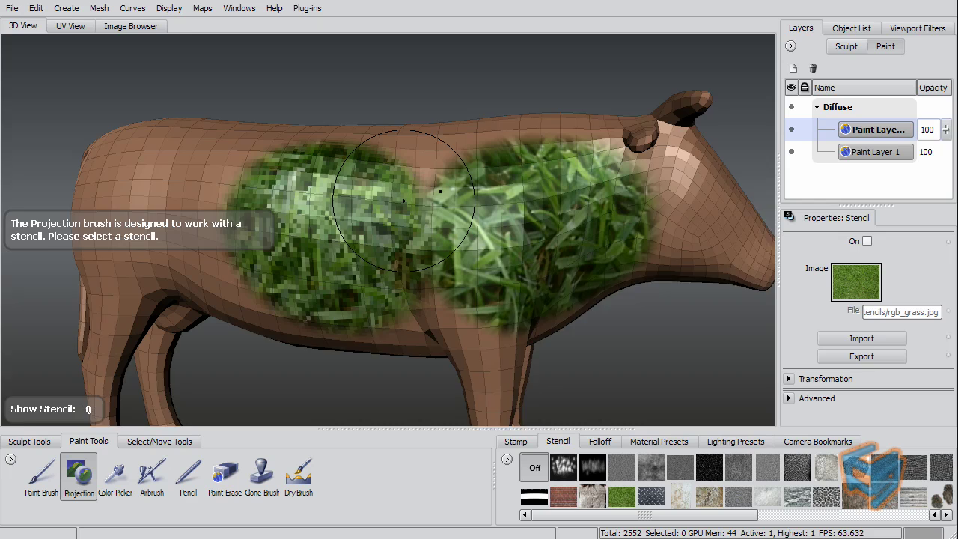
pyautogui.keyDown('alt'); pyautogui.moveTo(434, 216); pyautogui.dragTo(524, 198, button='right'); pyautogui.keyUp('alt')
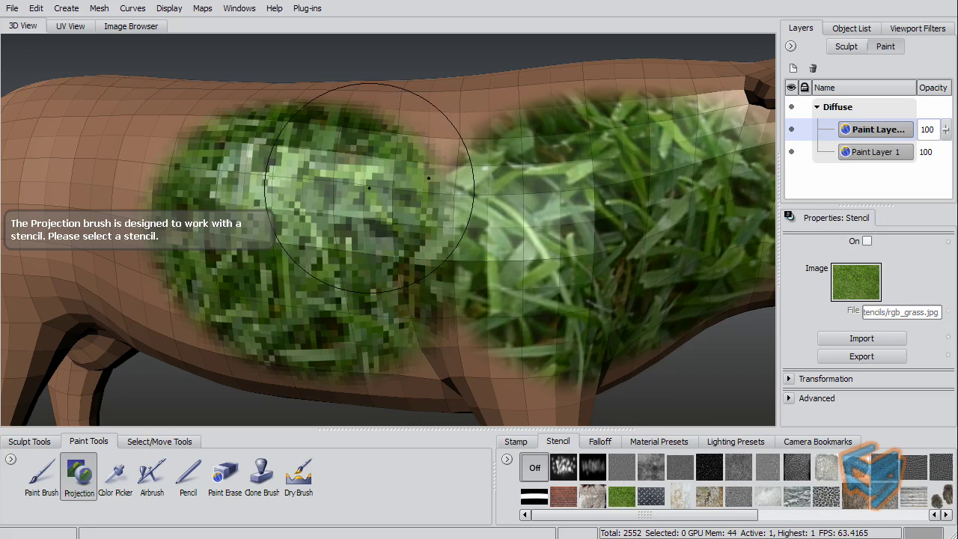
pyautogui.moveTo(479, 150)
pyautogui.keyDown('alt'); pyautogui.mouseDown()
pyautogui.moveTo(390, 214)
pyautogui.moveTo(415, 200)
pyautogui.mouseUp(); pyautogui.keyUp('alt')
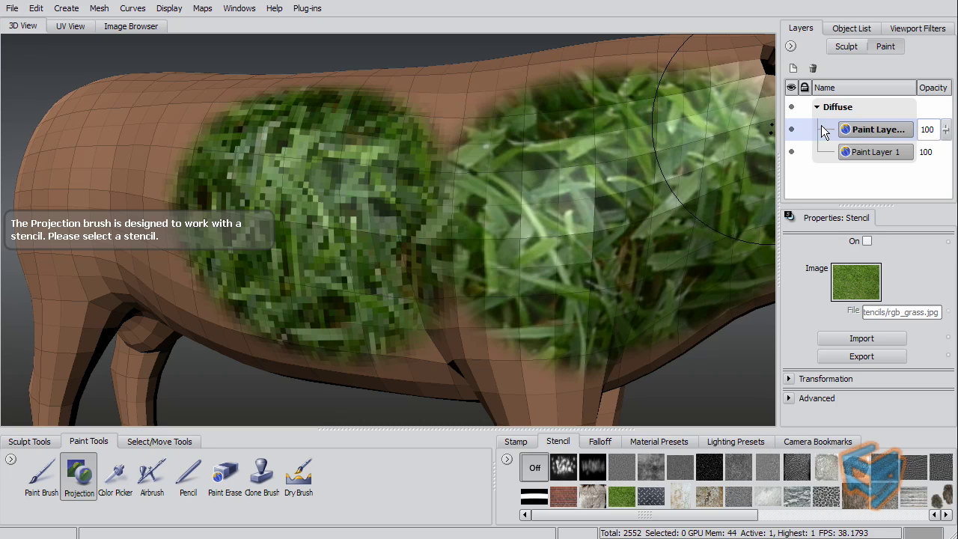
# - Move Paint Layer 2 below Paint Layer 1 in the Diffuse channel's layer stack
pyautogui.click(890, 151)
pyautogui.click(890, 134)
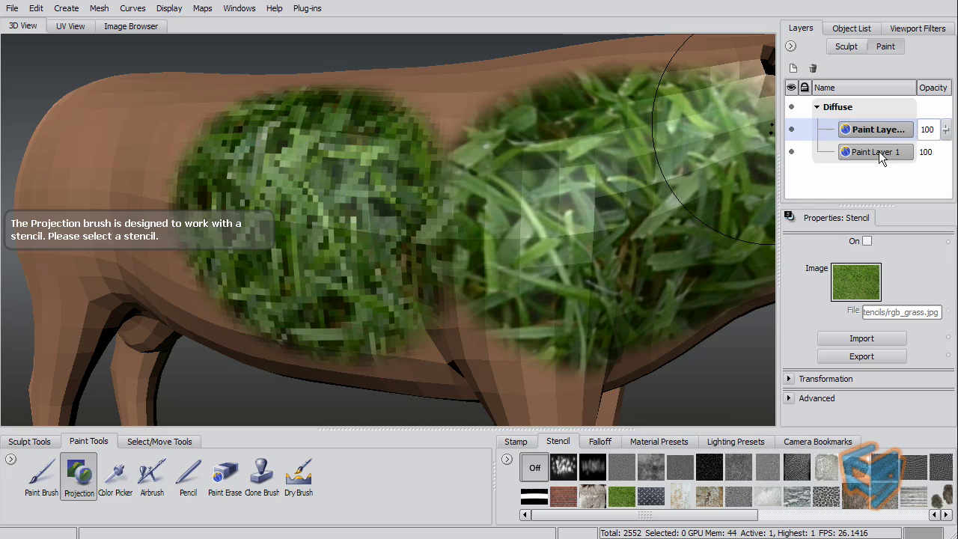
pyautogui.moveTo(883, 142); pyautogui.dragTo(880, 150)
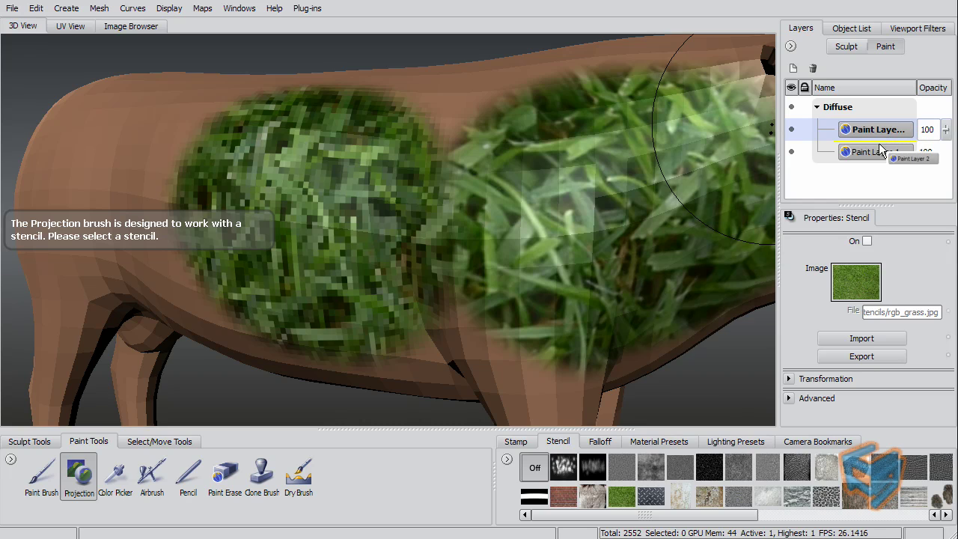
pyautogui.moveTo(881, 149); pyautogui.dragTo(880, 164)
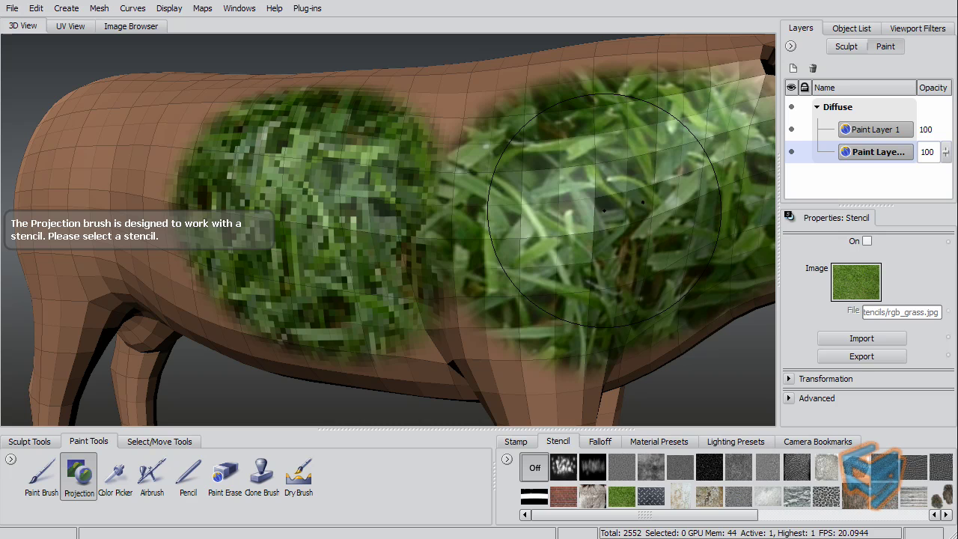
# - Project the rgb_metalSkid.jpg stencil across both grass patches on Paint Layer 1, then turn the stencil off
pyautogui.click(651, 497)
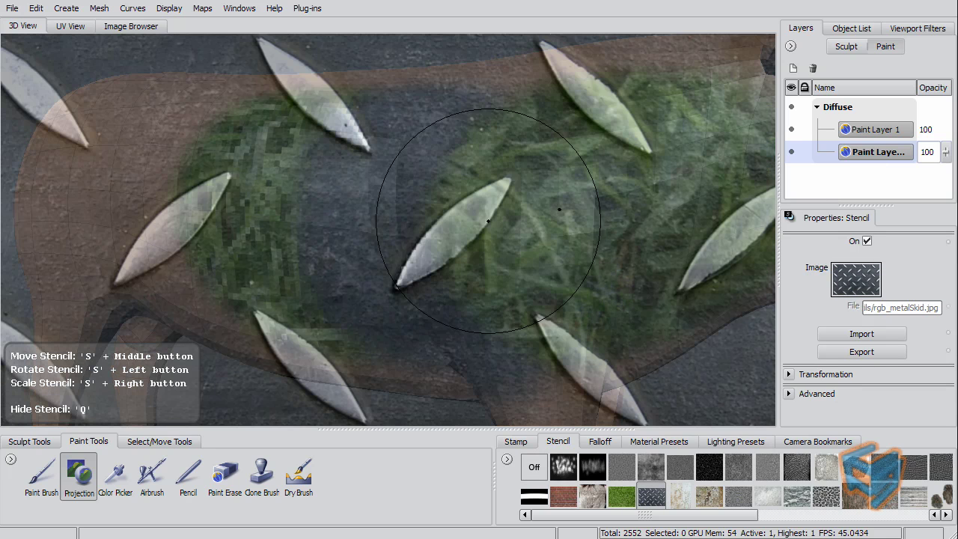
pyautogui.click(892, 132)
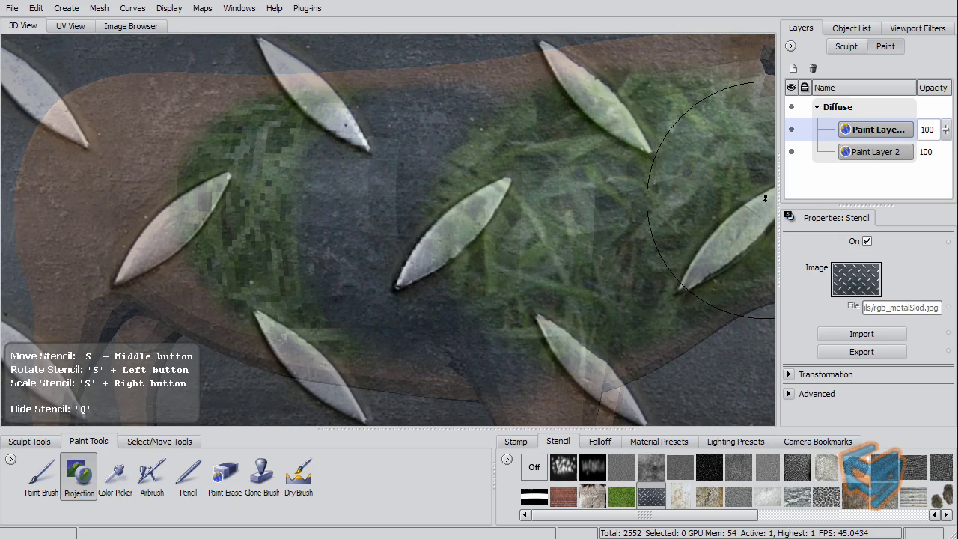
pyautogui.moveTo(596, 155)
pyautogui.mouseDown()
pyautogui.moveTo(481, 170)
pyautogui.moveTo(435, 234)
pyautogui.mouseUp()
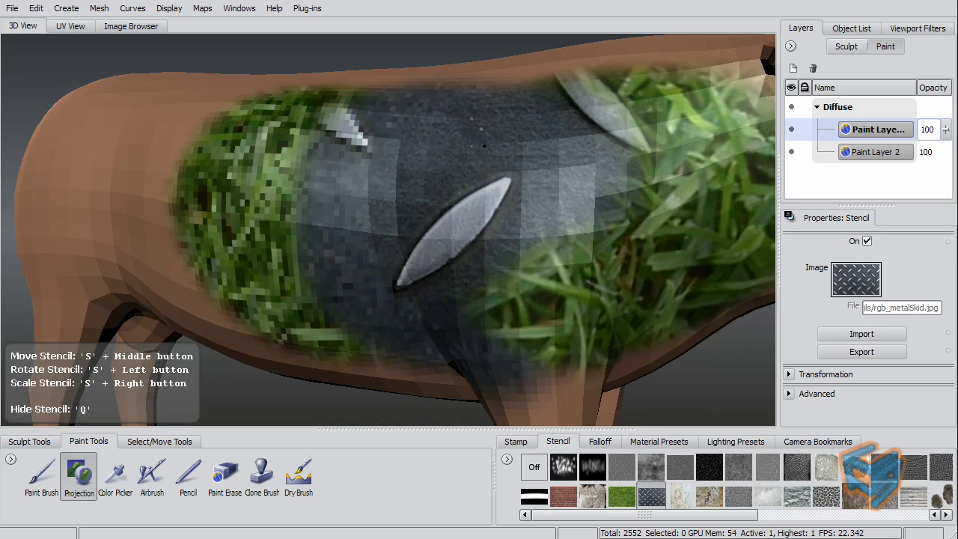
pyautogui.moveTo(484, 146)
pyautogui.mouseDown()
pyautogui.moveTo(503, 284)
pyautogui.moveTo(453, 151)
pyautogui.mouseUp()
pyautogui.moveTo(423, 217); pyautogui.dragTo(412, 223)
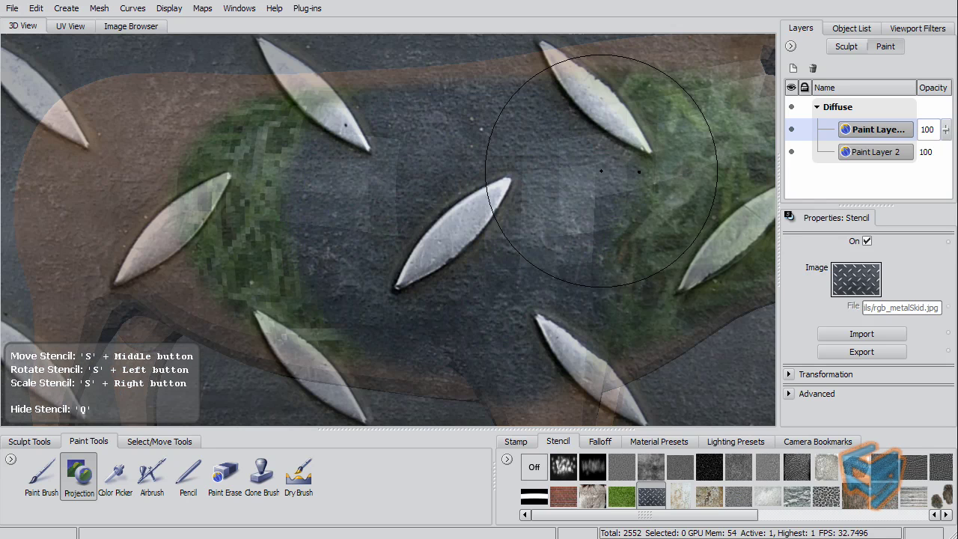
pyautogui.click(534, 467)
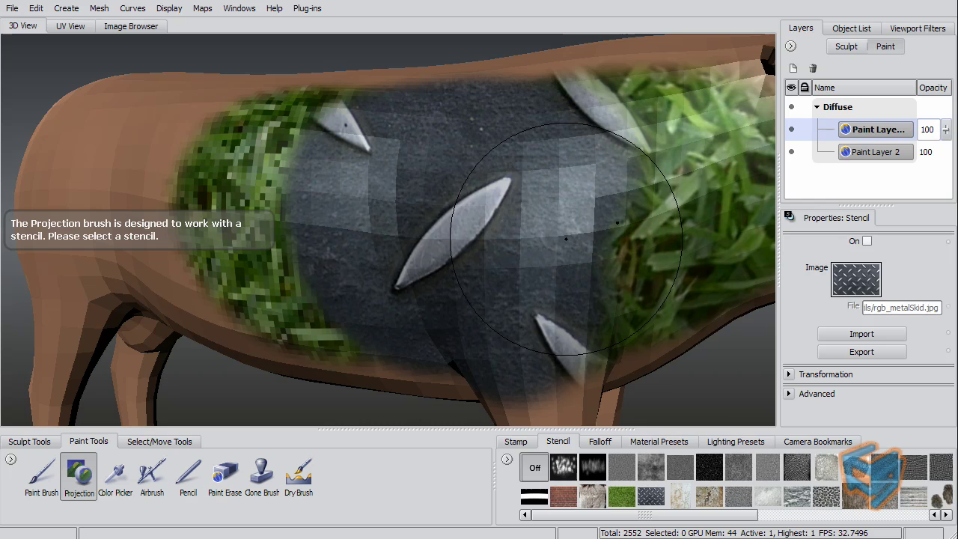
# - Clone the metal and grass textures up onto the cow's back with the Clone brush at size 9.477
pyautogui.scroll(-3, 495, 327)
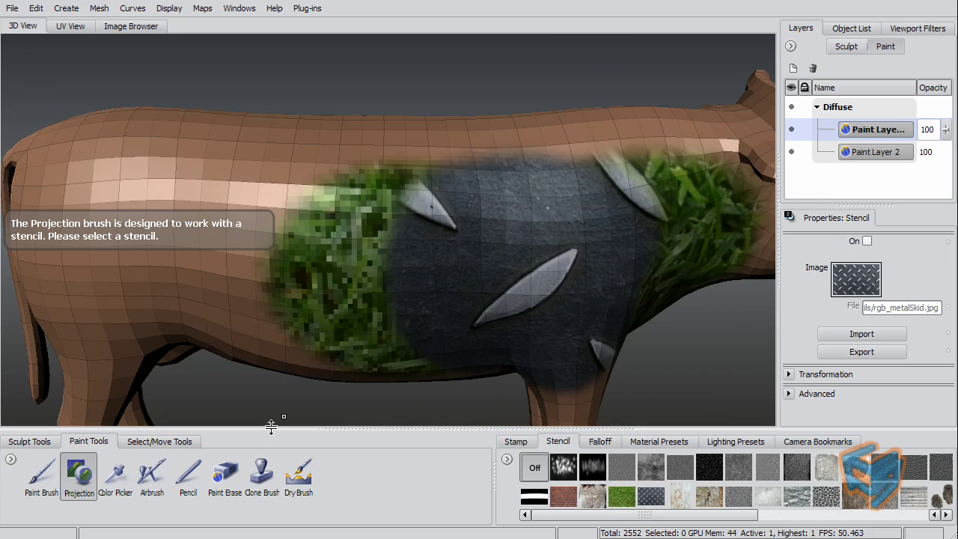
pyautogui.click(261, 479)
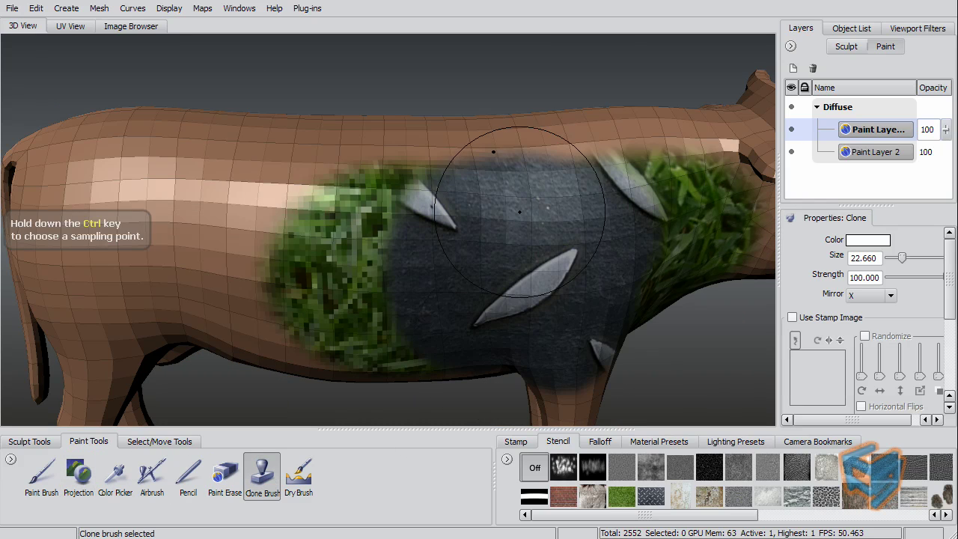
pyautogui.moveTo(540, 216); pyautogui.dragTo(492, 216)
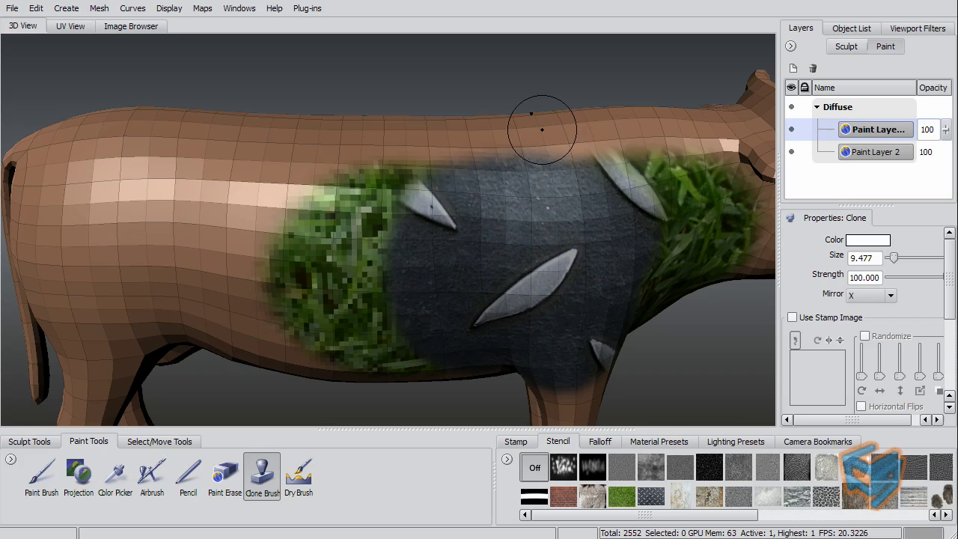
pyautogui.moveTo(542, 129)
pyautogui.mouseDown()
pyautogui.moveTo(487, 142)
pyautogui.moveTo(503, 141)
pyautogui.moveTo(486, 132)
pyautogui.moveTo(452, 144)
pyautogui.moveTo(309, 145)
pyautogui.moveTo(348, 137)
pyautogui.moveTo(297, 153)
pyautogui.moveTo(352, 172)
pyautogui.moveTo(386, 153)
pyautogui.moveTo(418, 154)
pyautogui.moveTo(402, 136)
pyautogui.moveTo(355, 137)
pyautogui.moveTo(343, 167)
pyautogui.moveTo(424, 158)
pyautogui.mouseUp()
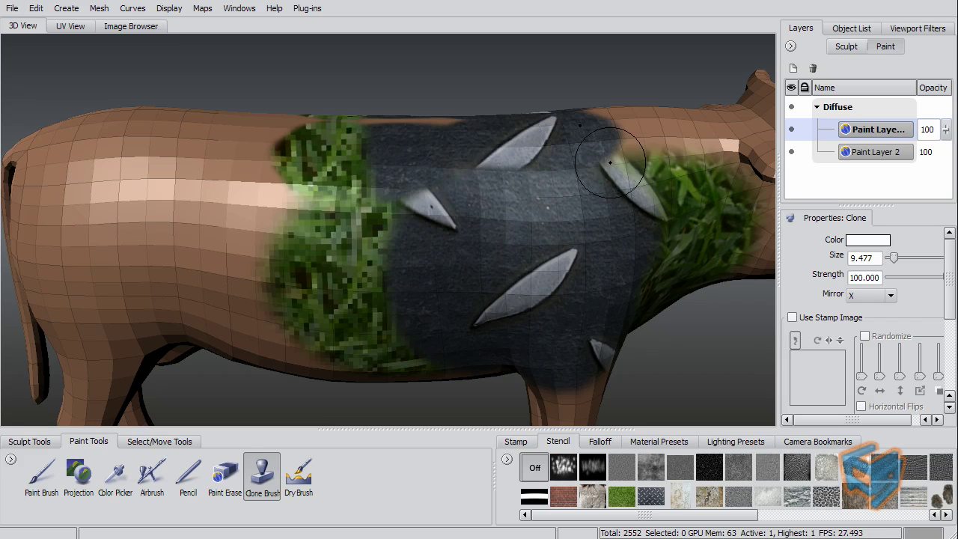